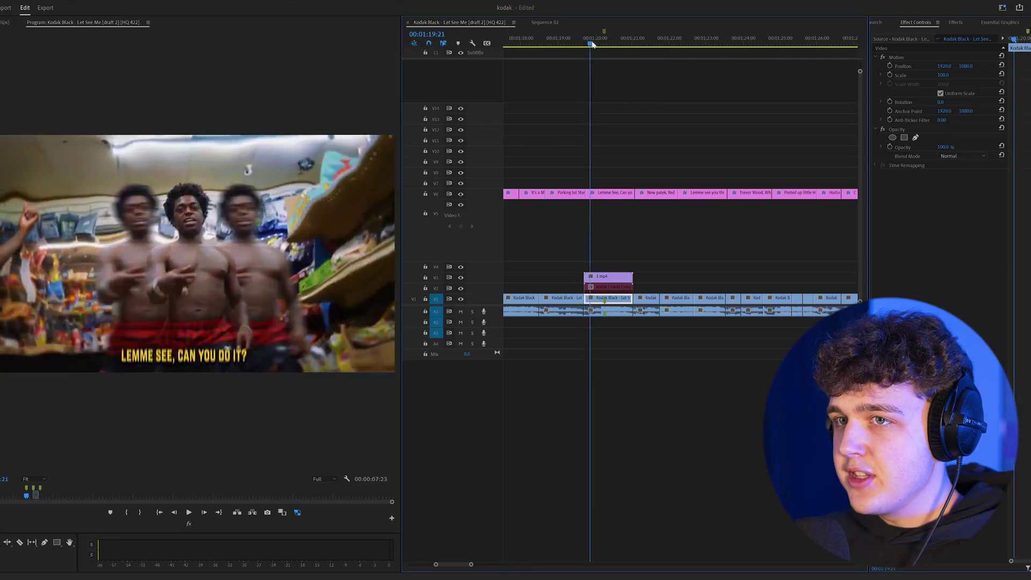
Step: Replace the convenience-store clip on V1 with a linked After Effects composition
drag(592, 44, 622, 54)
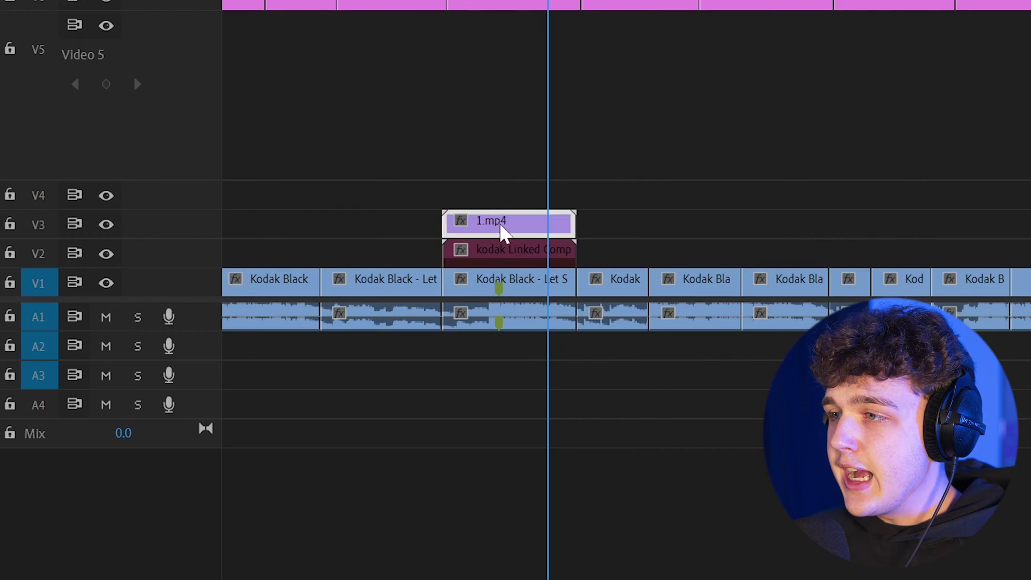
click(616, 300)
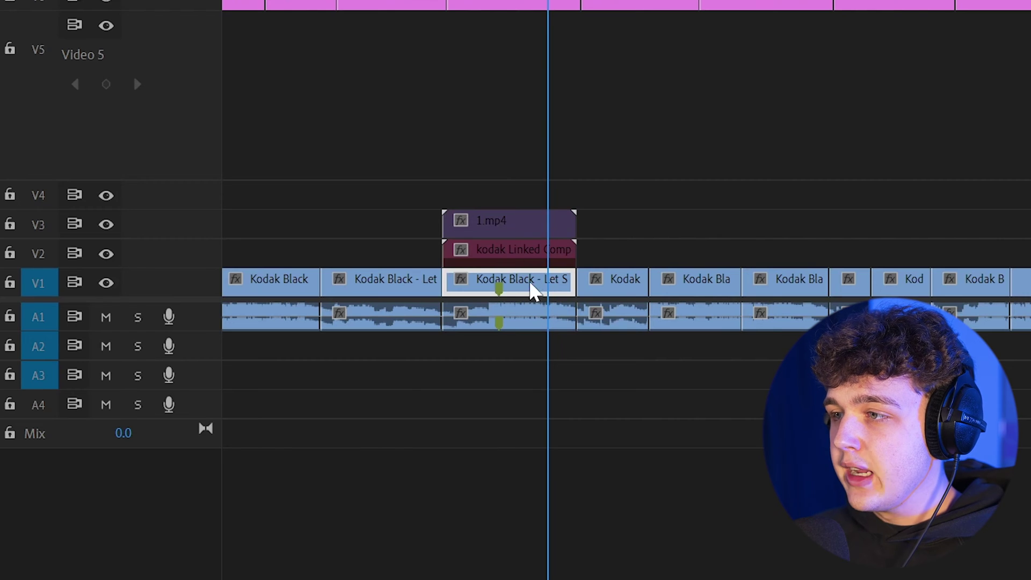
right_click(524, 292)
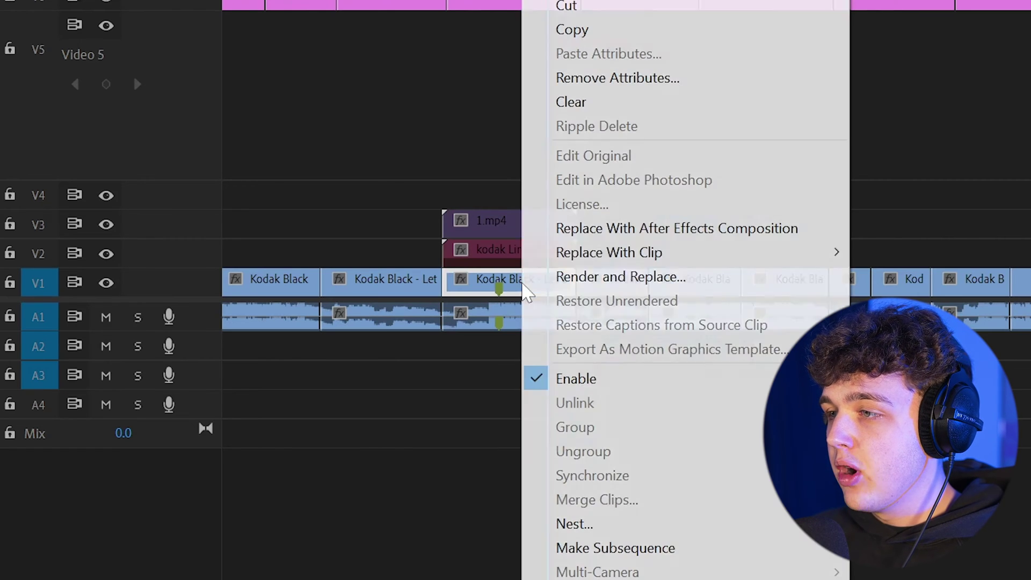
click(691, 242)
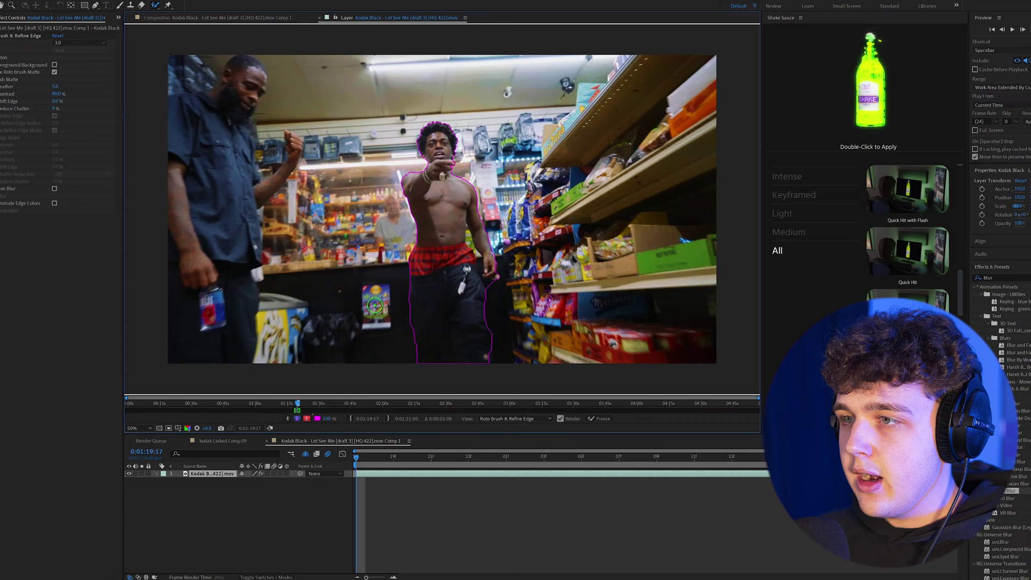
Step: Propagate the performer's Roto Brush matte forward through the following frames
key(space)
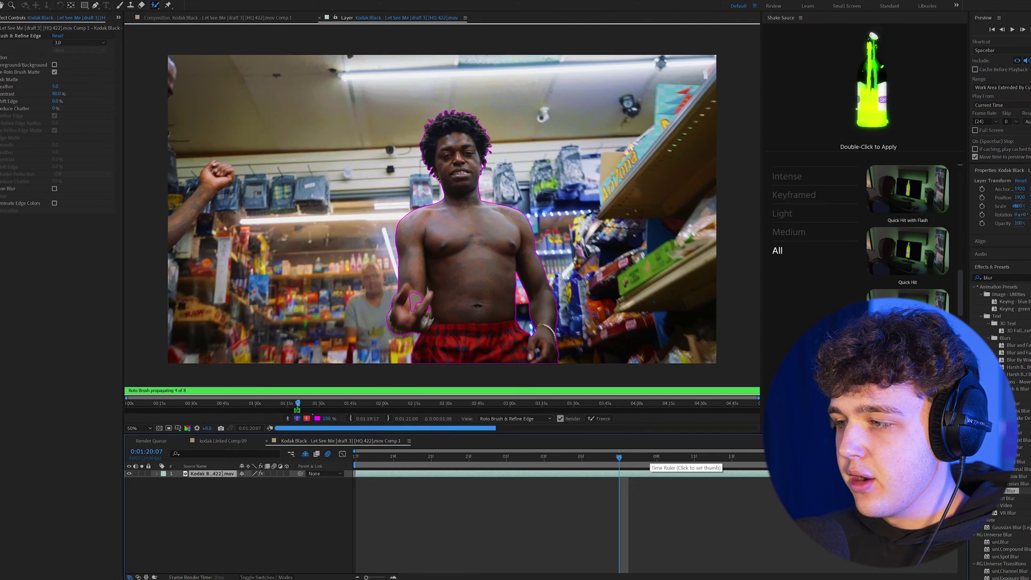
key(space)
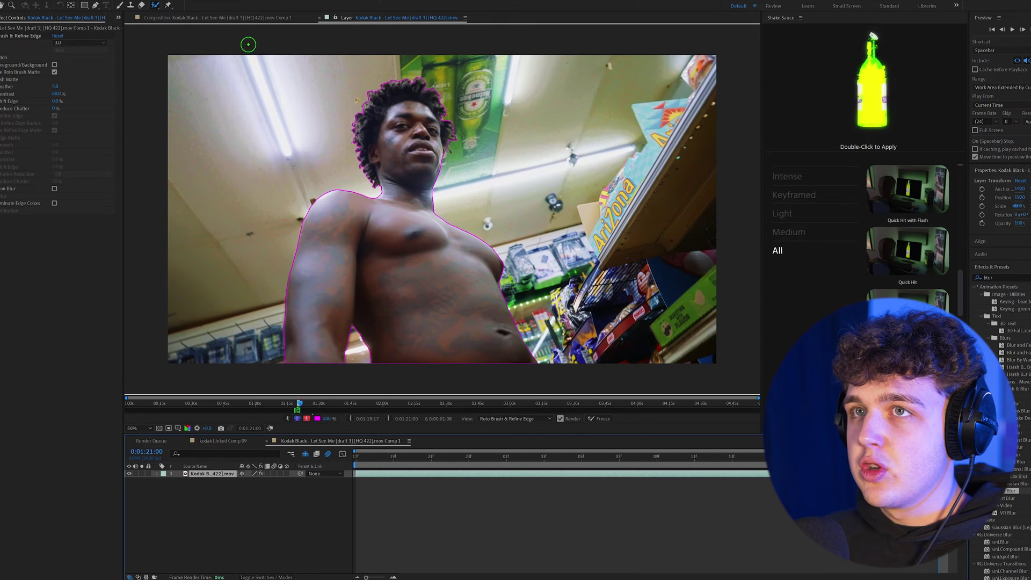
Step: Duplicate the cut-out layer, then strip Roto Brush from the lower copy and hide it
click(223, 19)
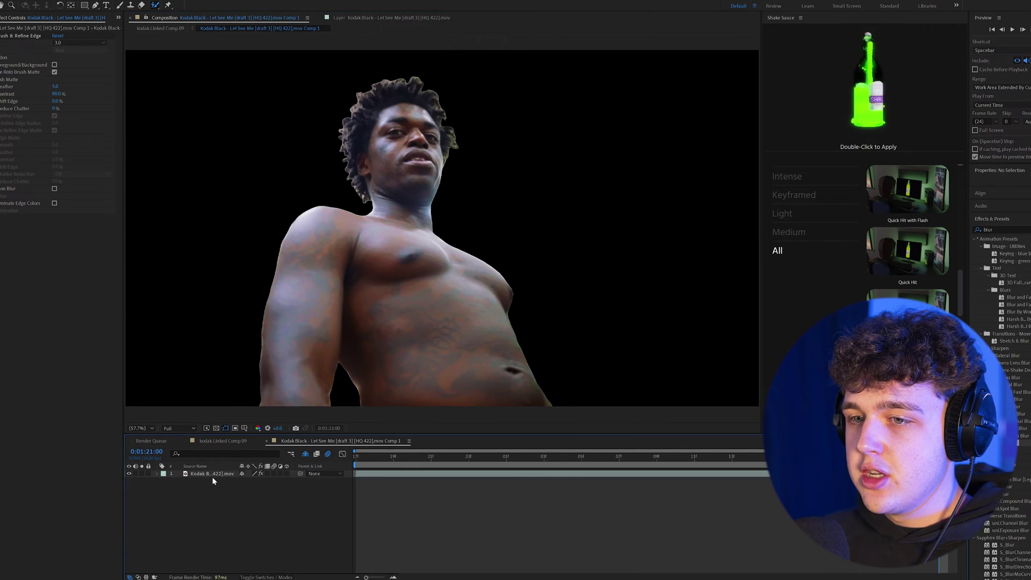
key(ctrl+d)
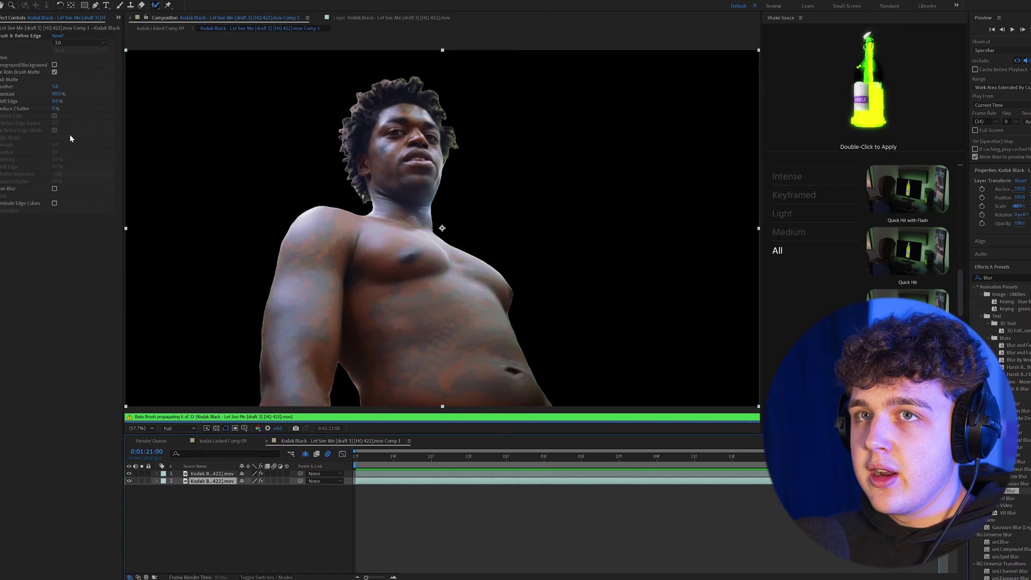
key(Delete)
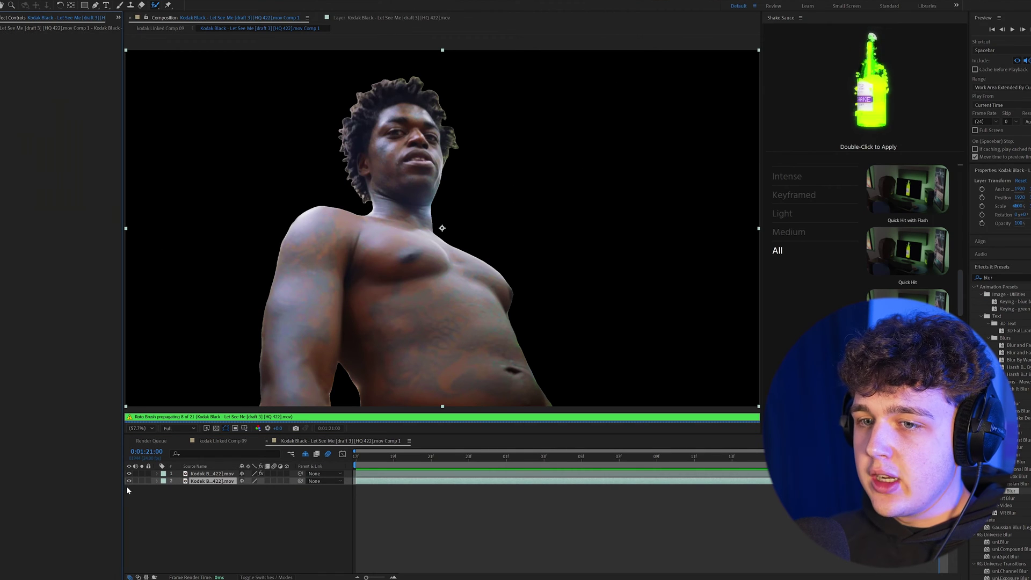
click(129, 481)
click(213, 473)
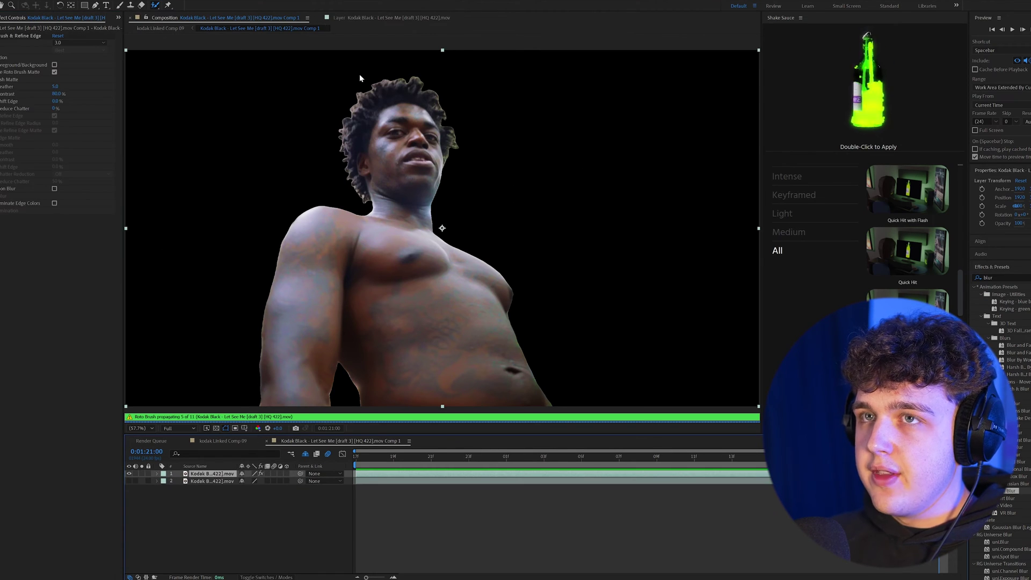
click(10, 34)
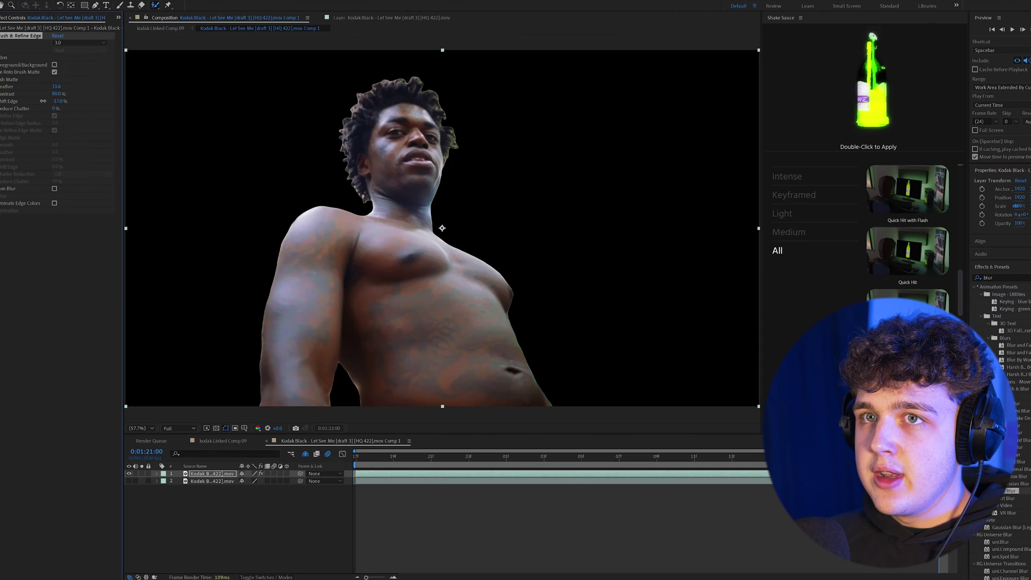
Step: Make two more copies of the cut-out layer and unhide the bottom background layer
click(216, 477)
key(ctrl+d)
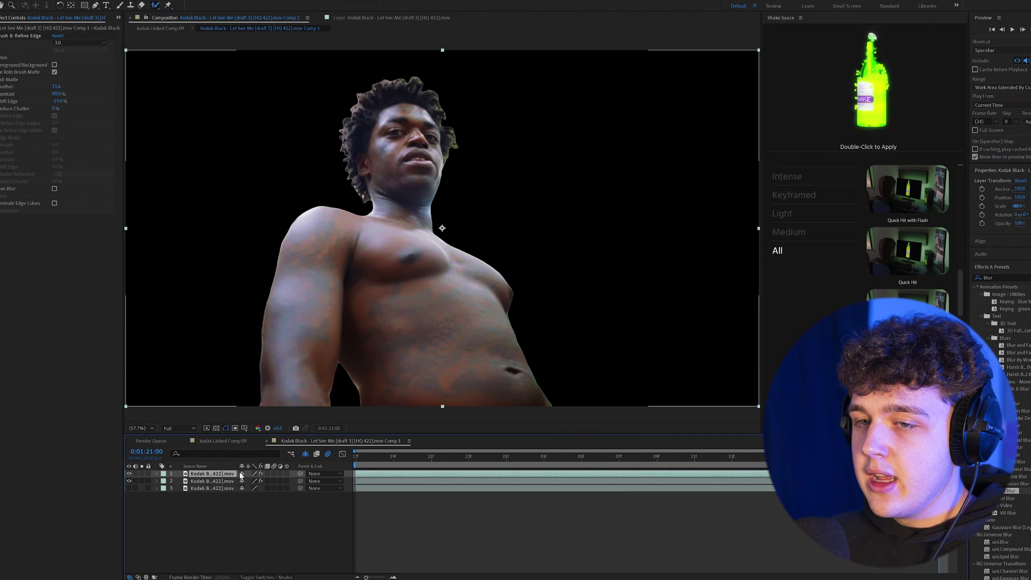
key(ctrl+d)
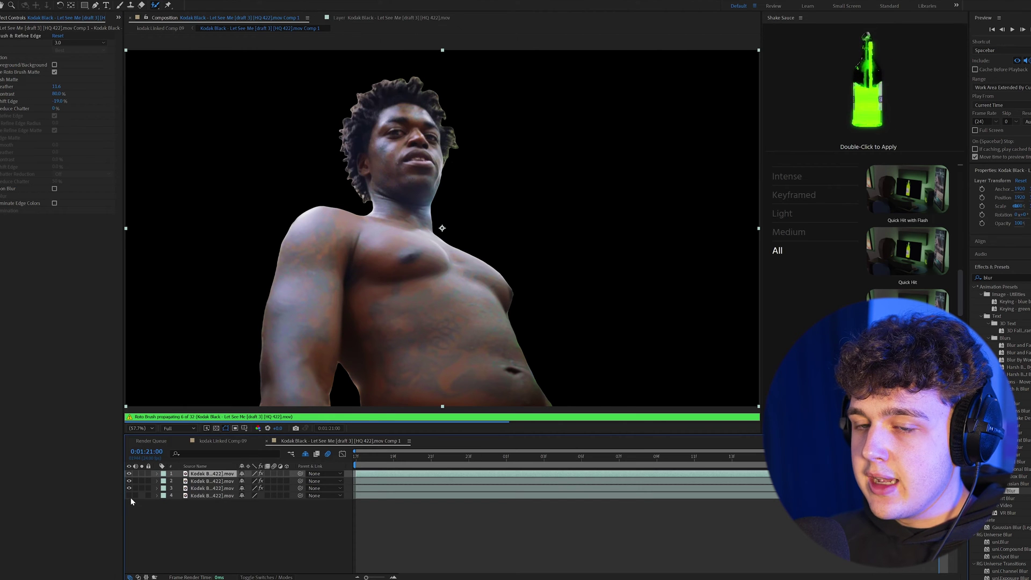
click(128, 495)
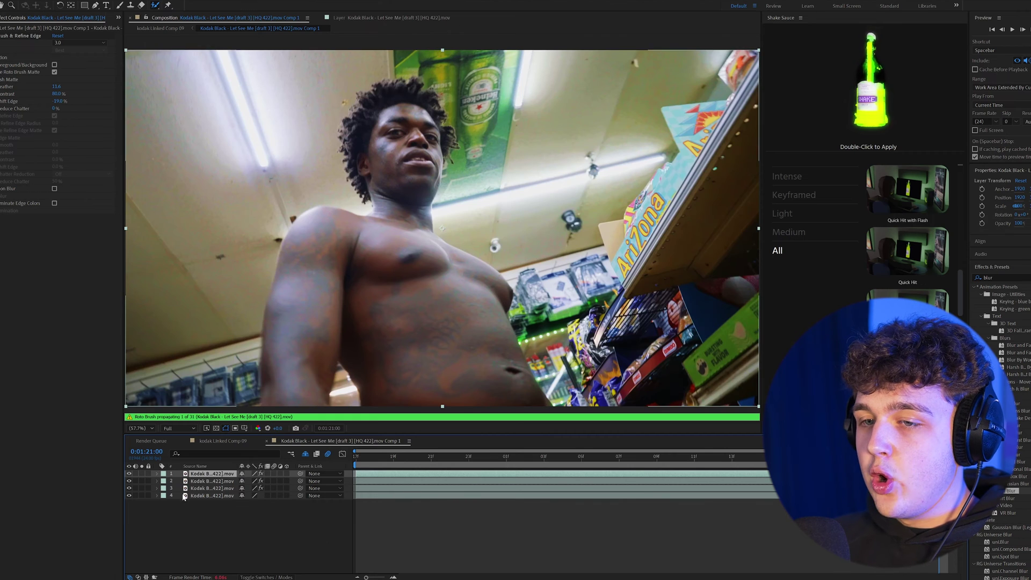
Step: Keyframe layer 3's Position at 0:01:19:19 and slide it right by 0:01:19:21
click(201, 488)
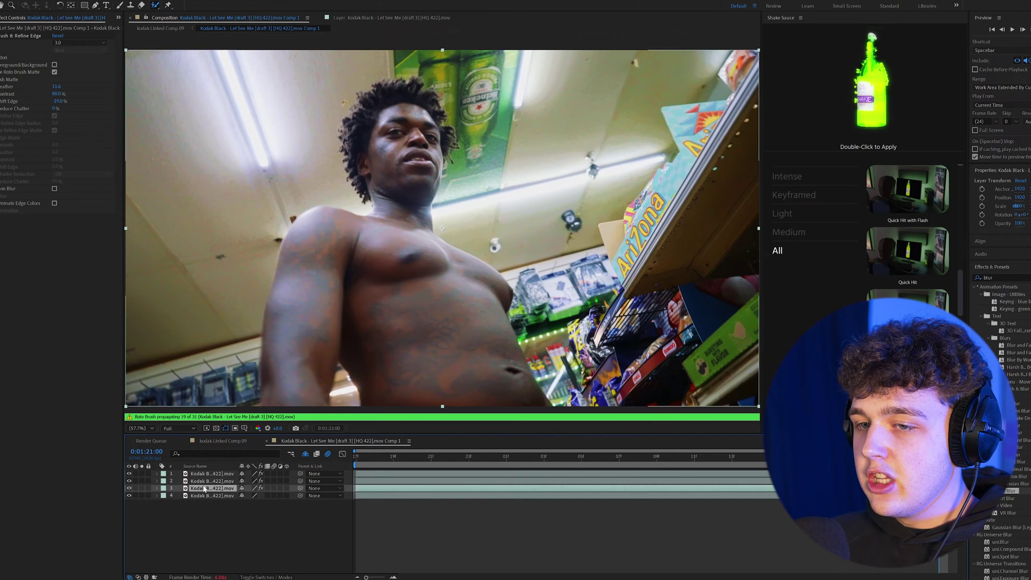
click(198, 481)
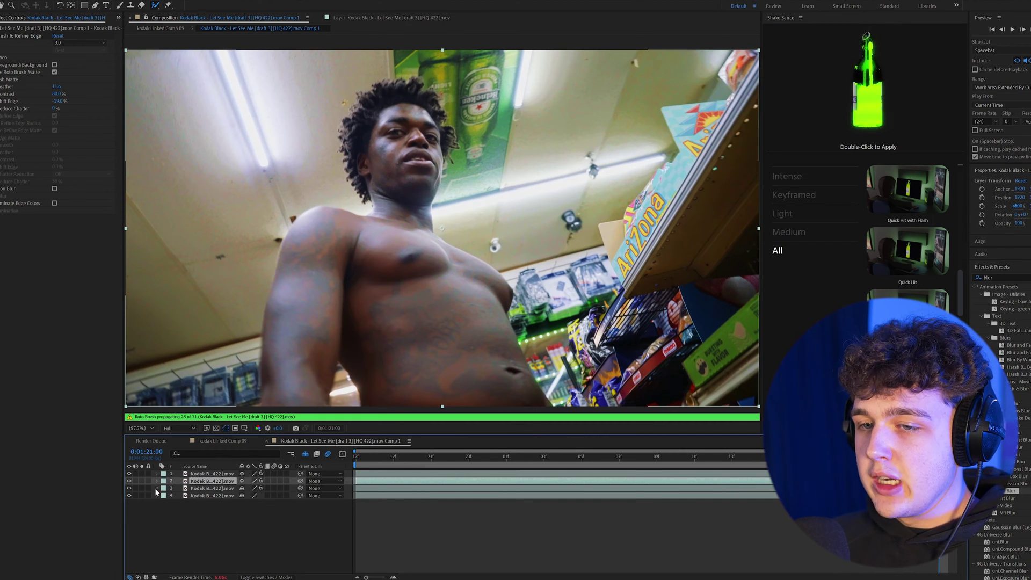
click(156, 489)
click(164, 503)
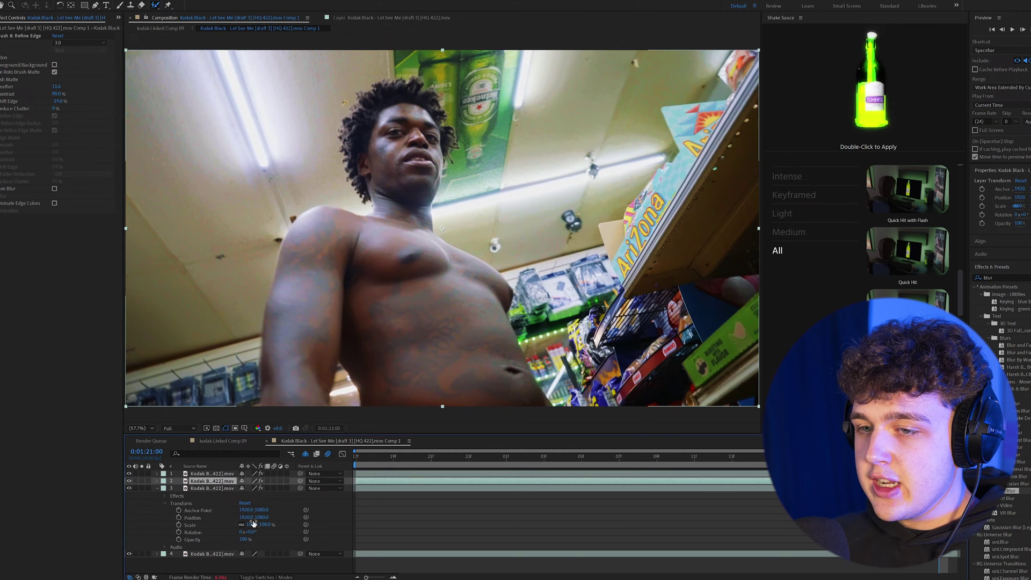
key(space)
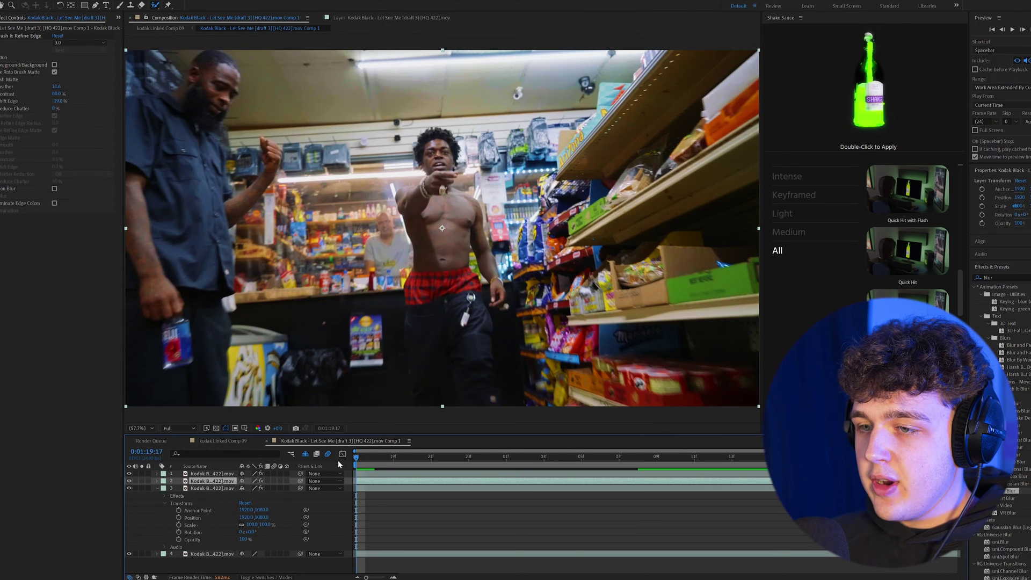
click(393, 461)
key(alt+shift+p)
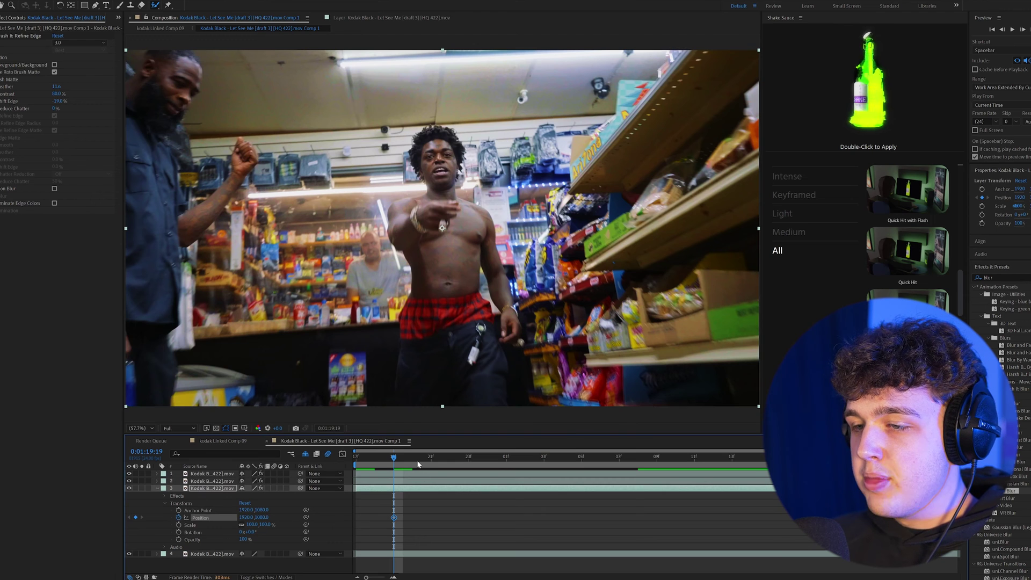
click(431, 461)
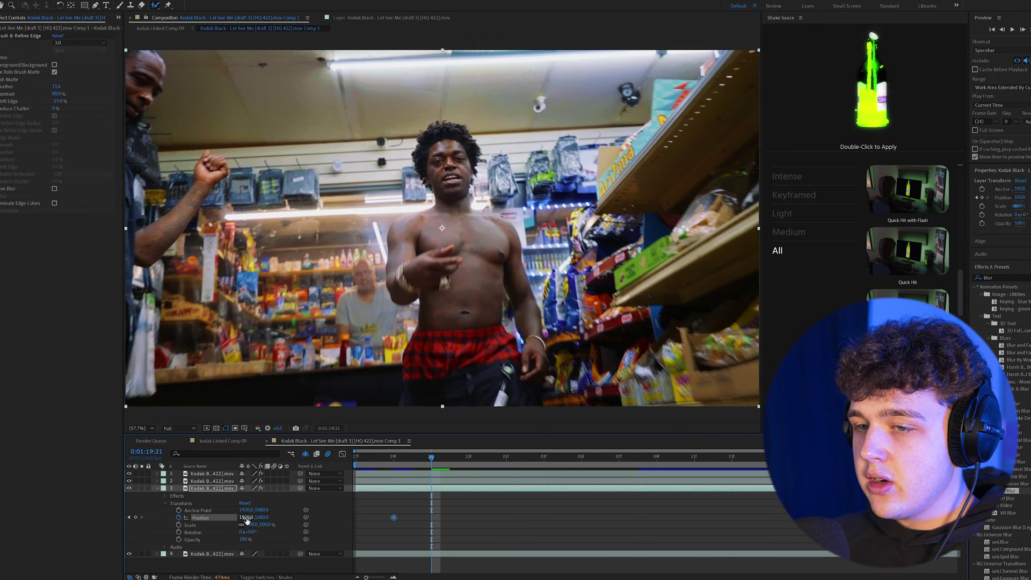
drag(246, 517, 562, 510)
Step: Keyframe layer 2's Position and slide that copy out to the left
click(157, 481)
click(164, 496)
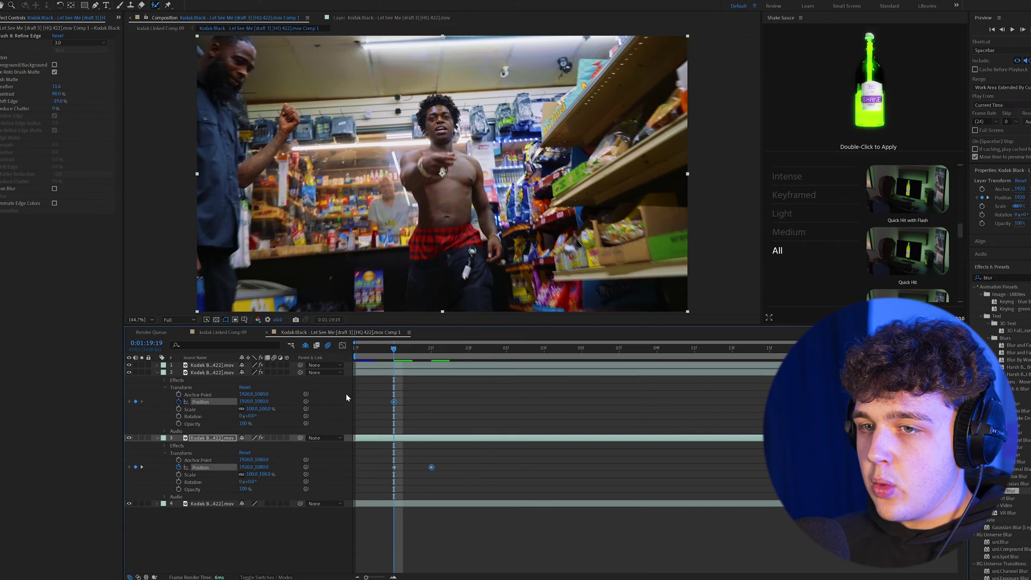
click(434, 349)
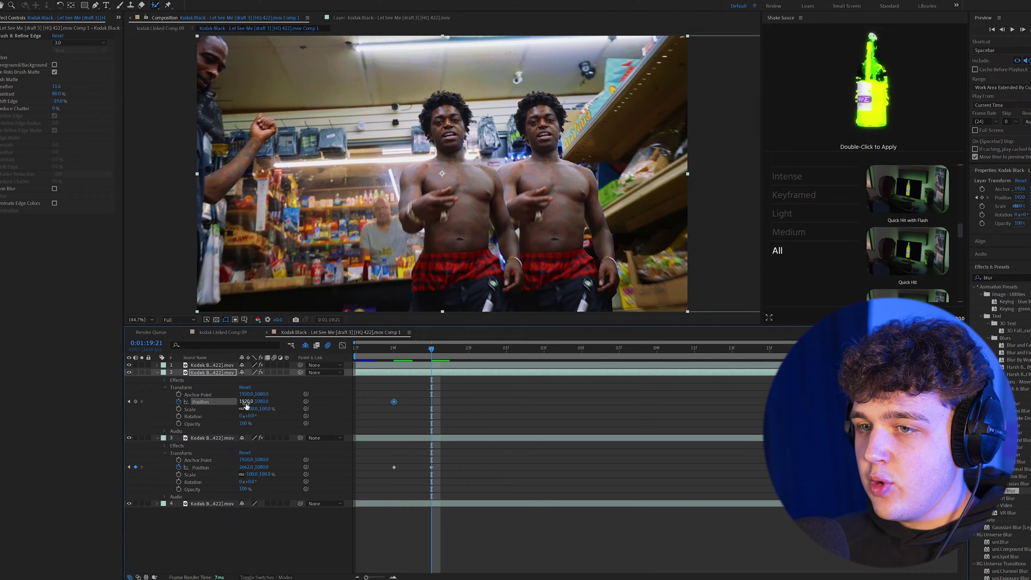
drag(245, 404, 124, 404)
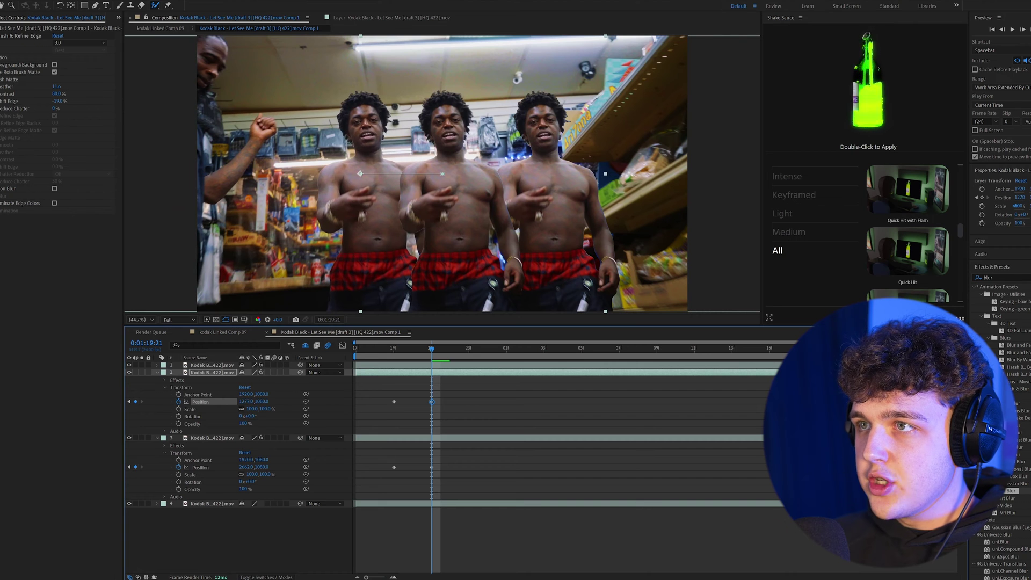
Step: Move both layers' end Position keyframes to frame 23 to slow the split, and preview it
key(space)
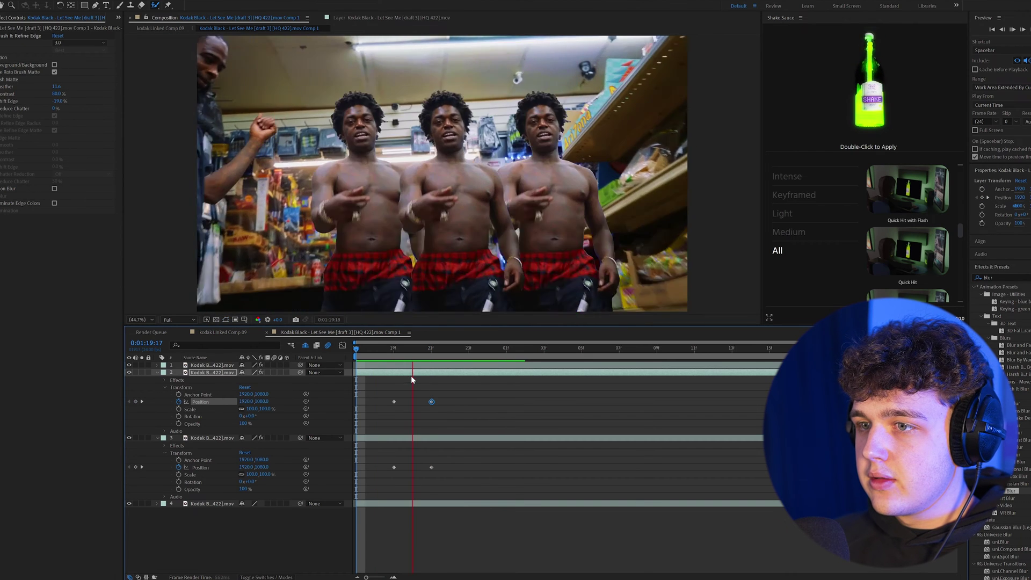
click(393, 352)
drag(431, 402, 465, 401)
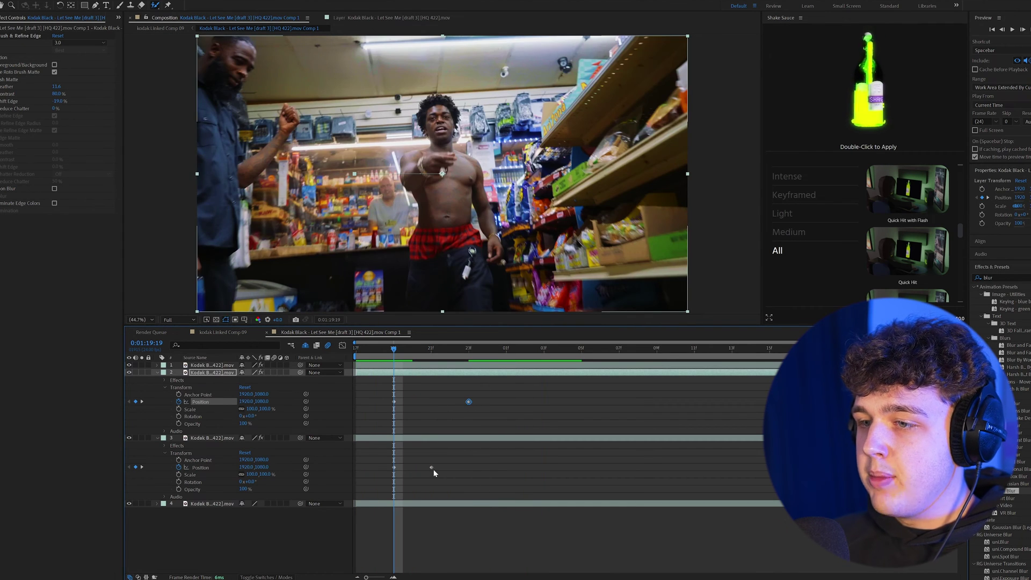
drag(431, 467, 469, 467)
key(space)
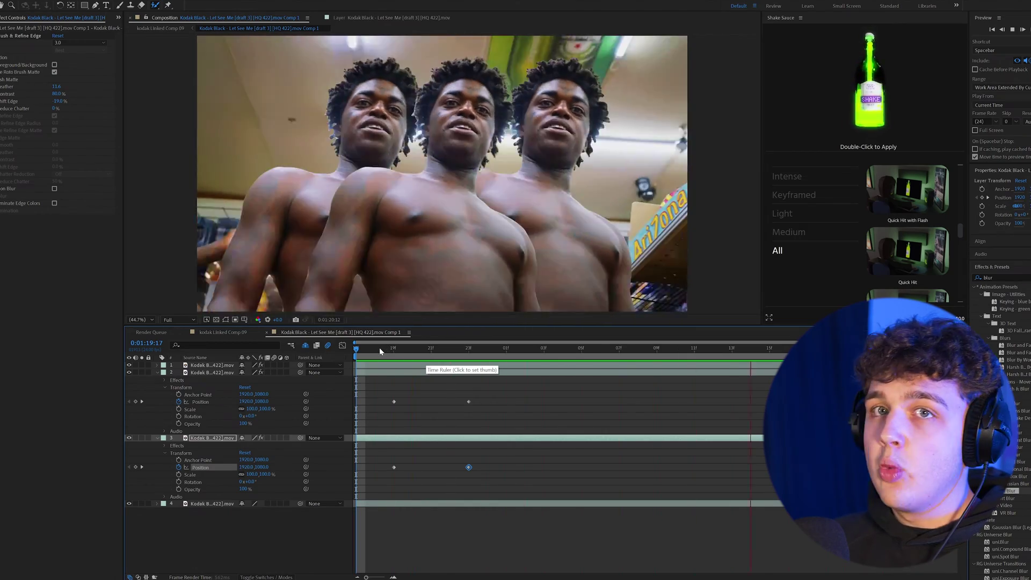
Step: Apply Easy Ease (F9) to both copies' position keyframes and preview the split
drag(502, 392, 386, 409)
key(F9)
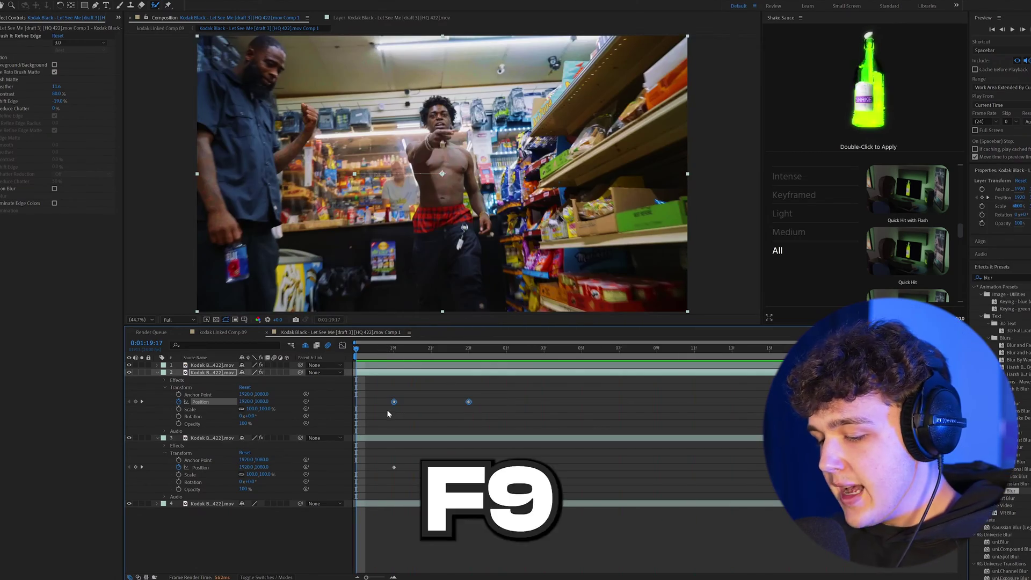
drag(502, 458, 385, 475)
key(F9)
key(space)
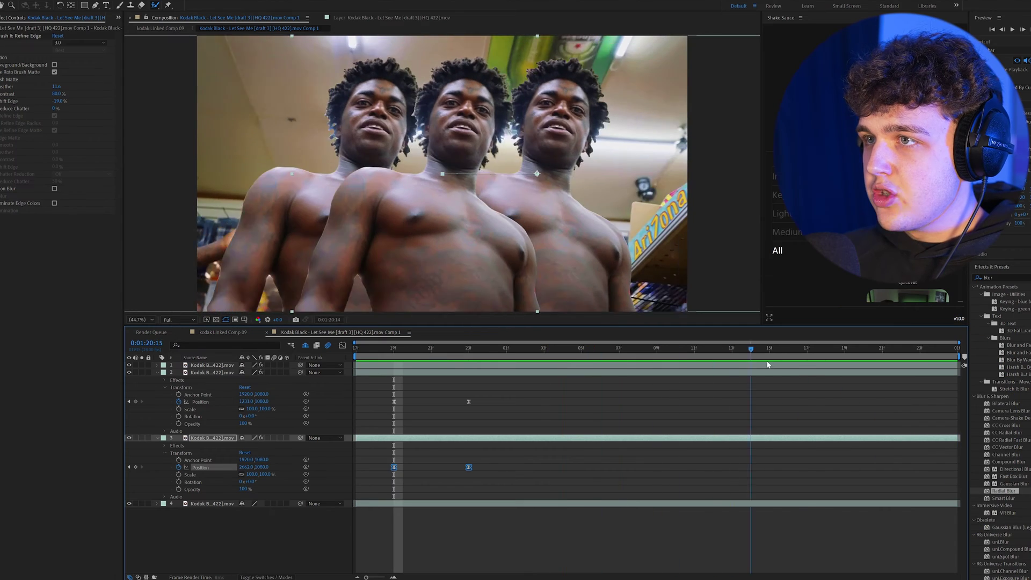
click(475, 401)
Step: Add later position keyframes sliding the copies back to X 1923 around 0:01:20:21, then preview
click(468, 401)
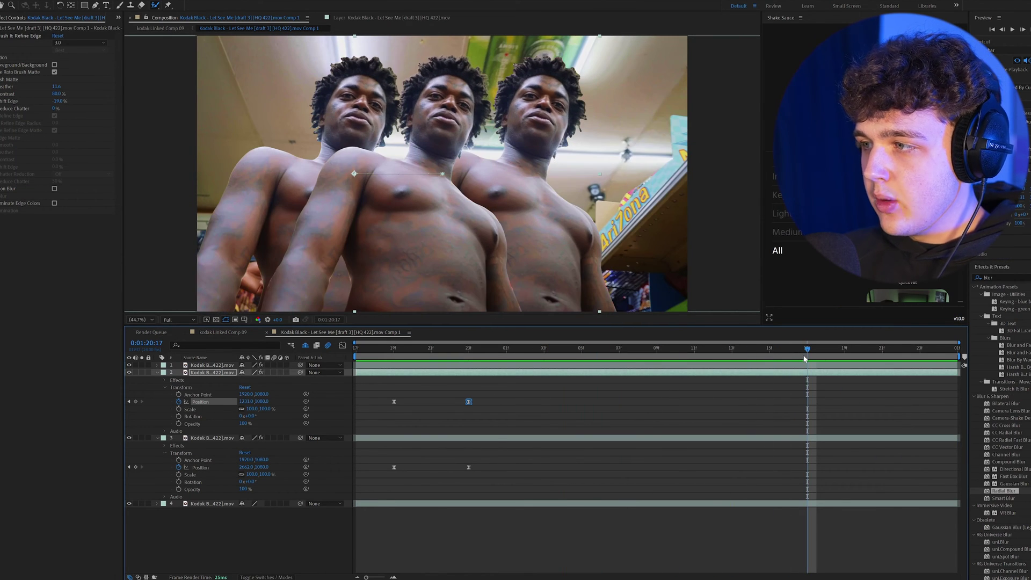
key(ctrl+v)
click(469, 467)
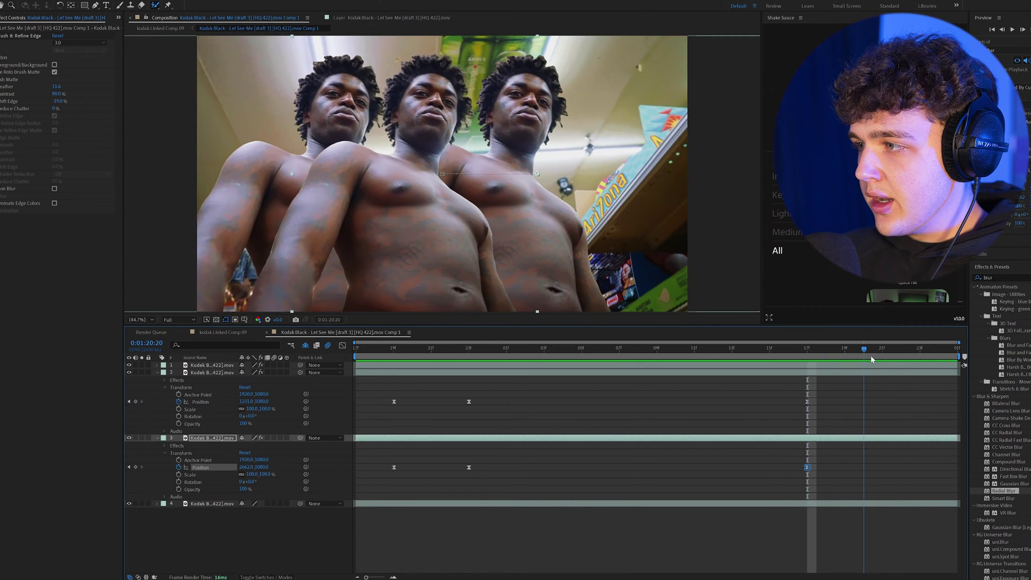
click(879, 357)
drag(247, 401, 346, 472)
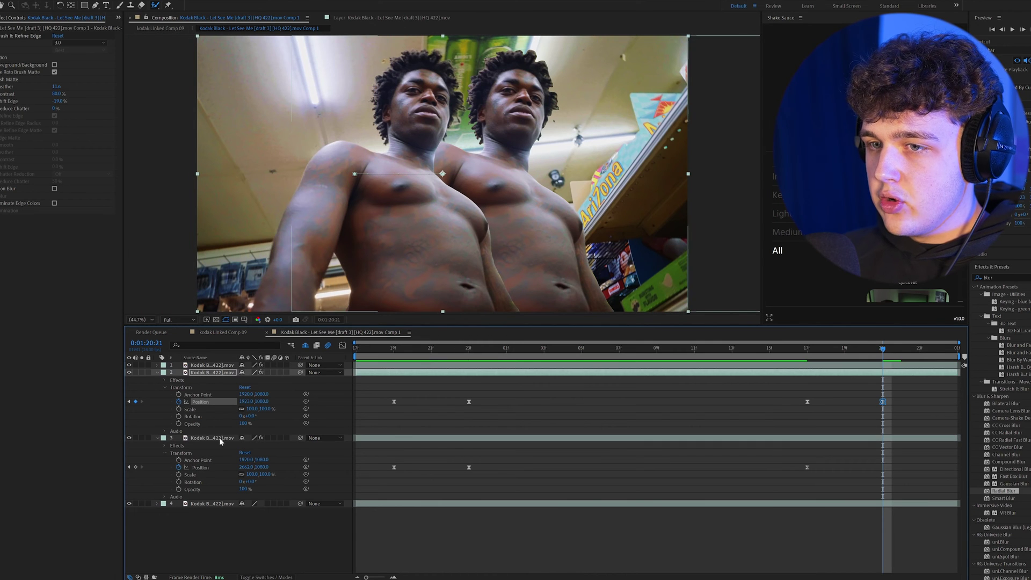
click(219, 439)
click(788, 350)
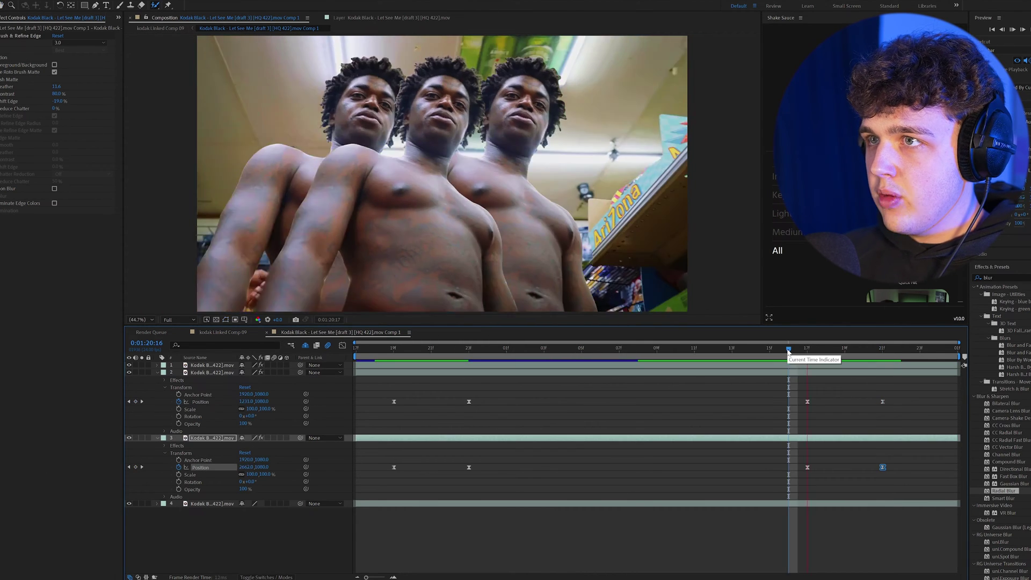
key(space)
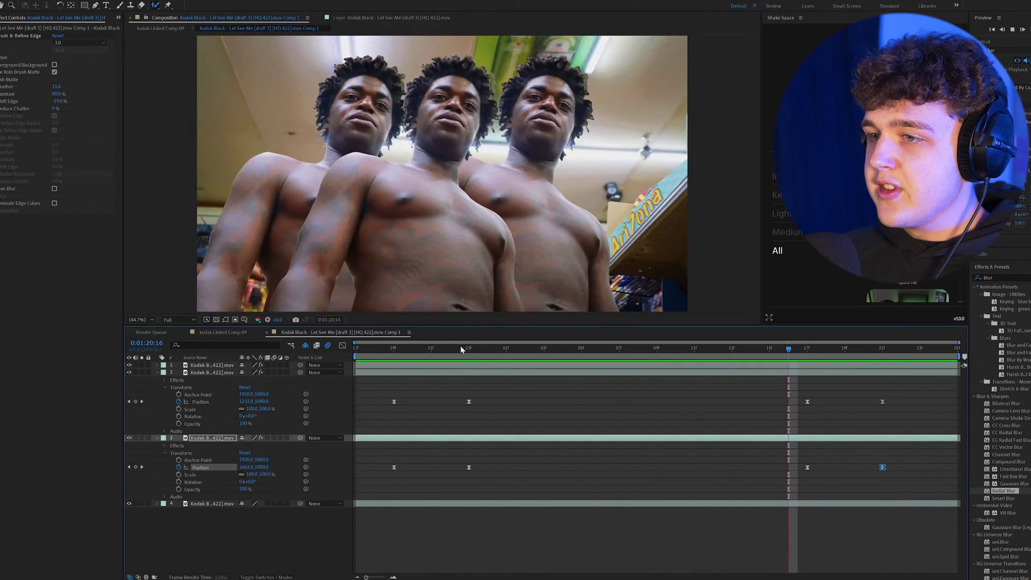
click(488, 350)
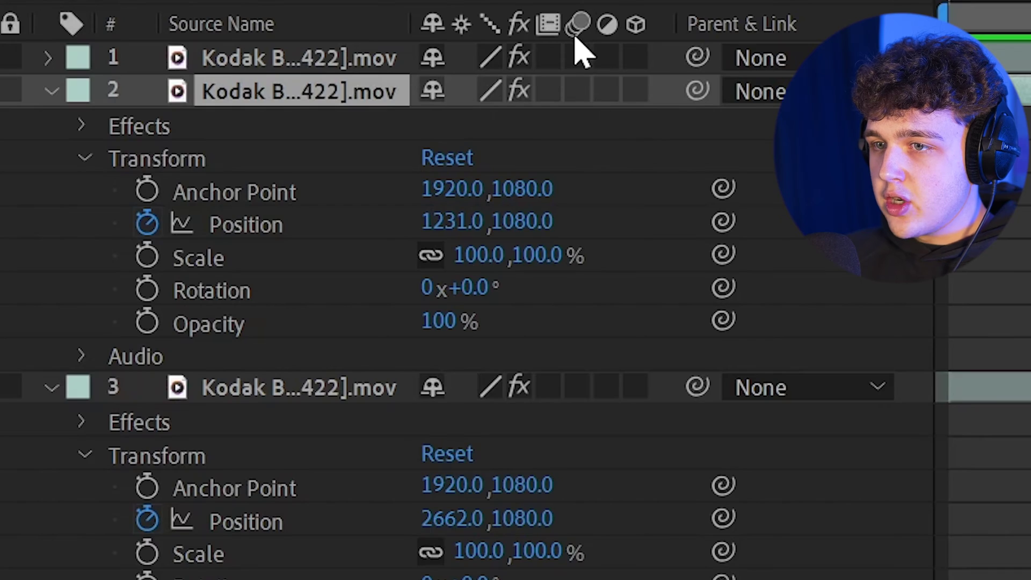
Step: Enable motion blur on clone layers 2 and 3 and scrub to check the smear
click(578, 90)
click(578, 386)
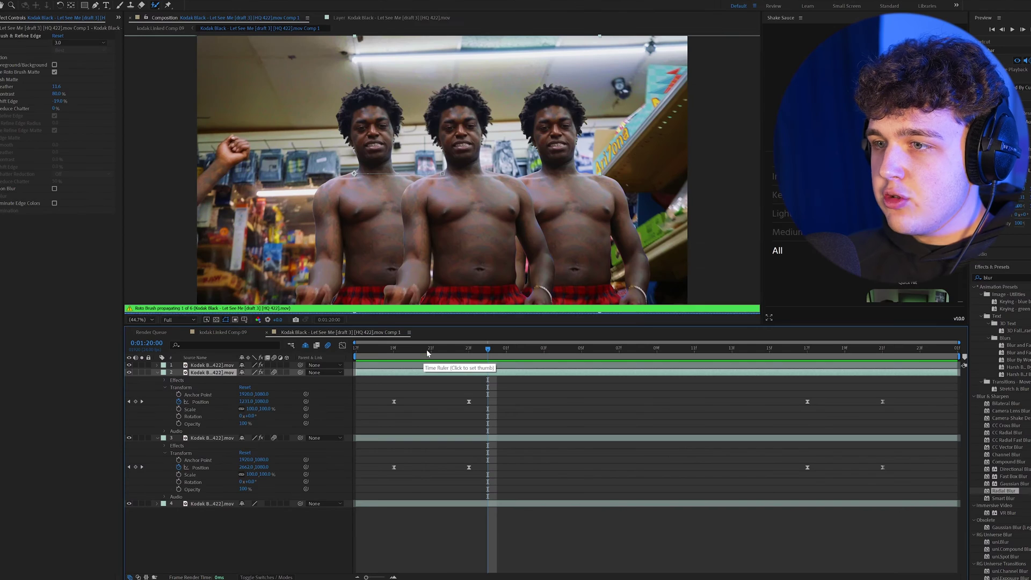
click(431, 349)
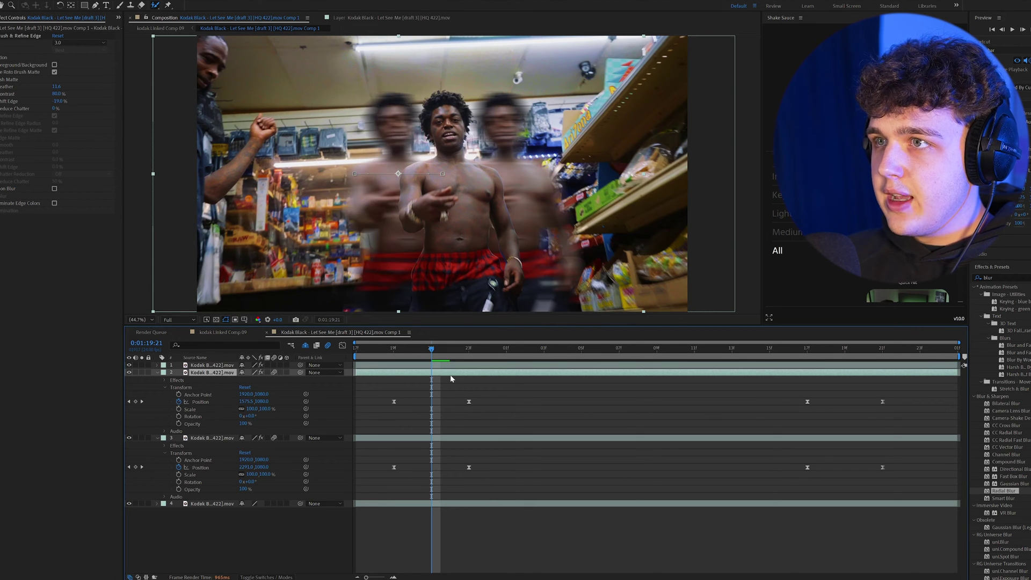
mouse_move(439, 351)
mouse_down()
mouse_move(468, 352)
mouse_move(433, 352)
mouse_move(449, 355)
mouse_up()
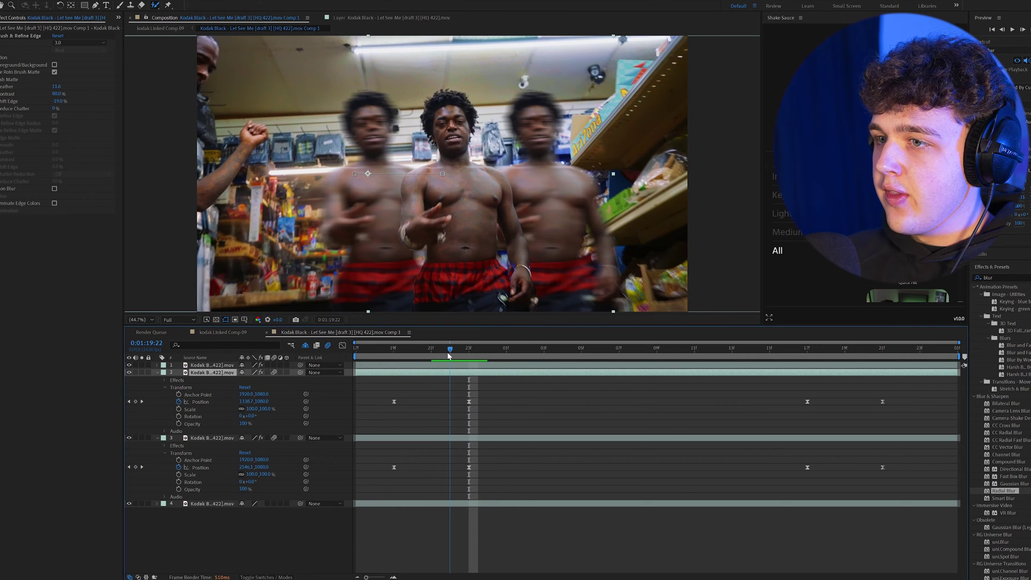
Step: Add a new adjustment layer and apply the Quick Hit with Flash shake preset to it
right_click(263, 540)
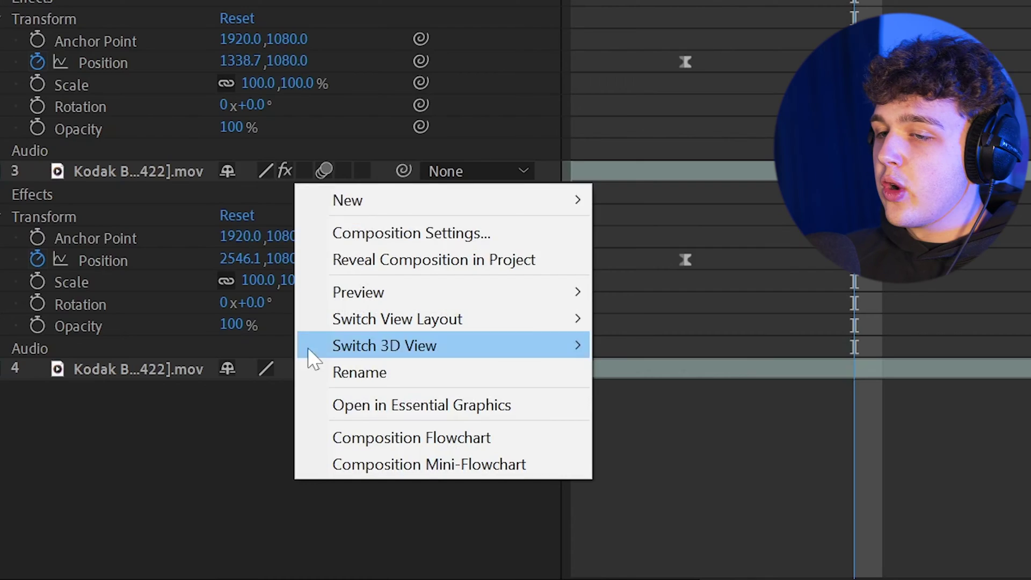
mouse_move(288, 450)
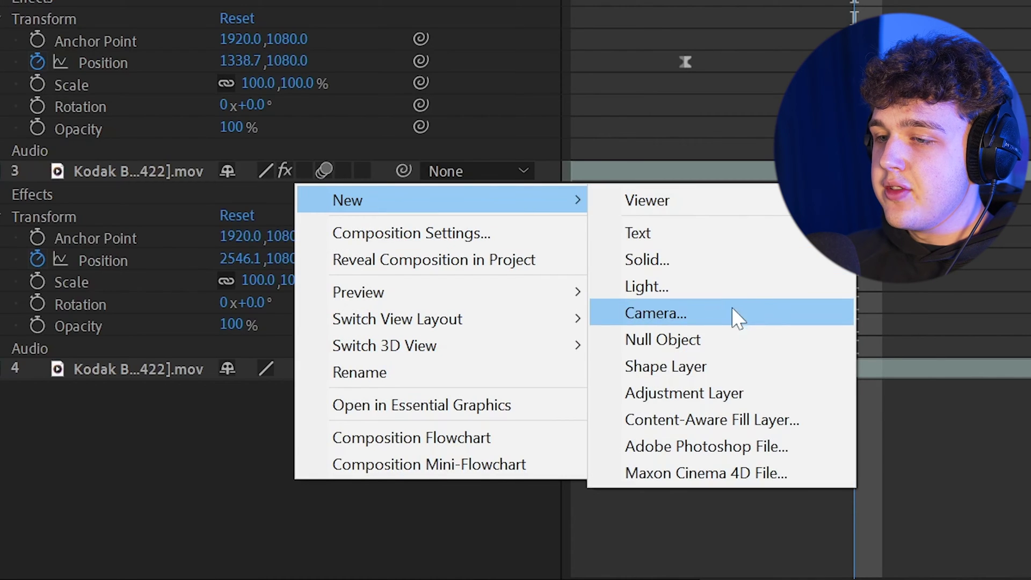
click(740, 393)
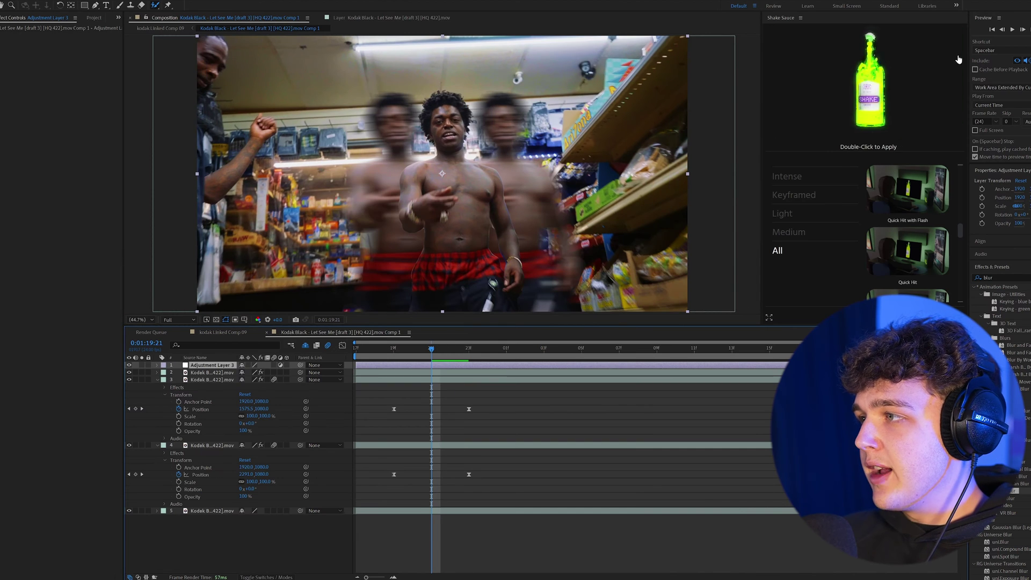
mouse_move(919, 222)
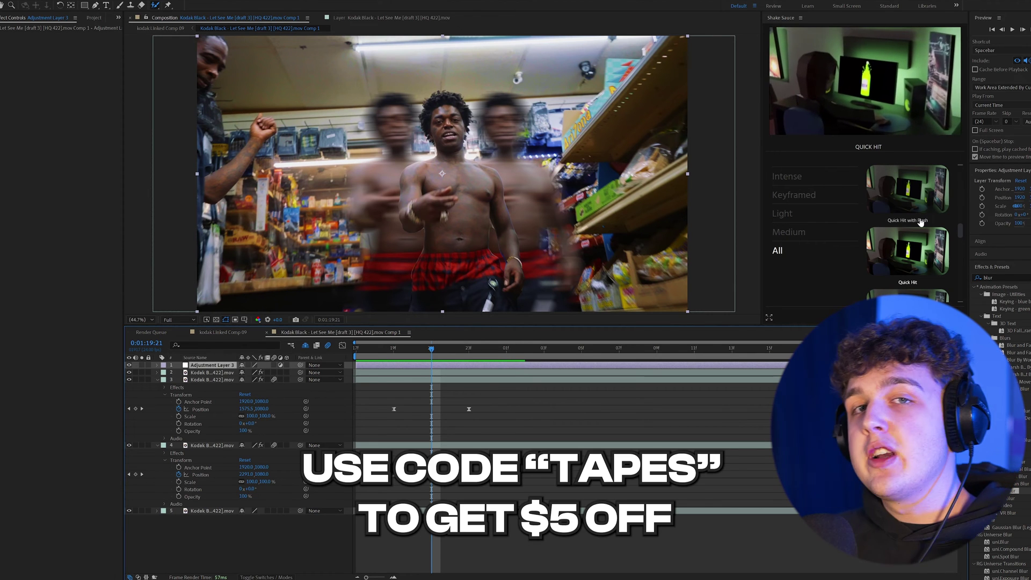
mouse_move(909, 196)
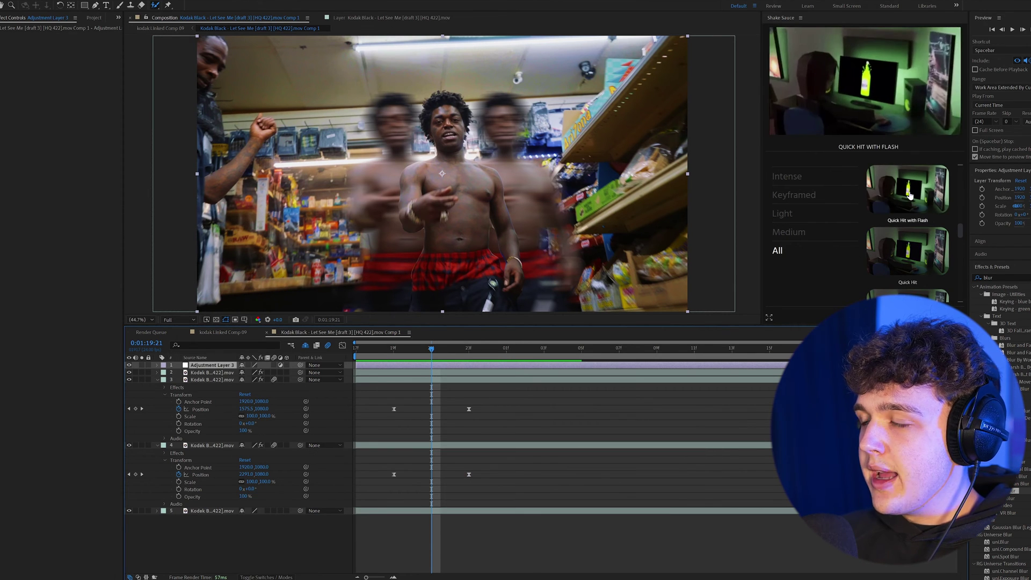
click(910, 195)
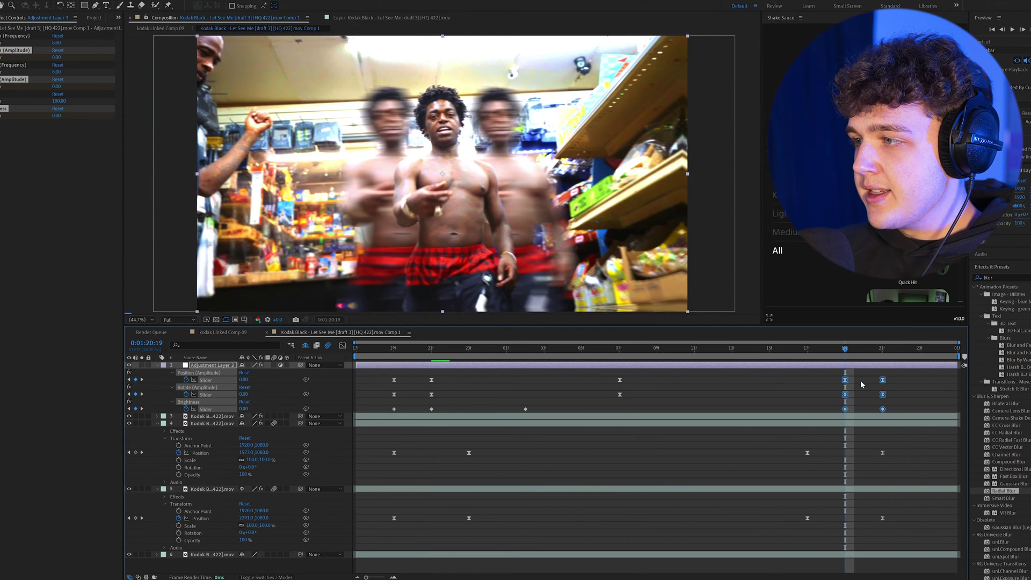
Step: Shift the pasted shake keyframes two frames earlier and preview from the start
drag(844, 386, 807, 387)
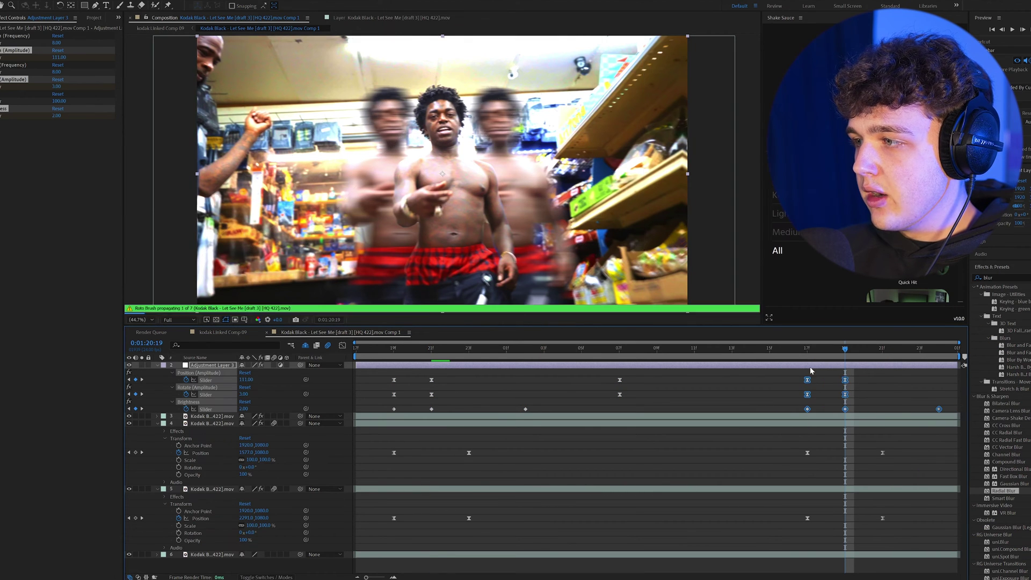
key(Home)
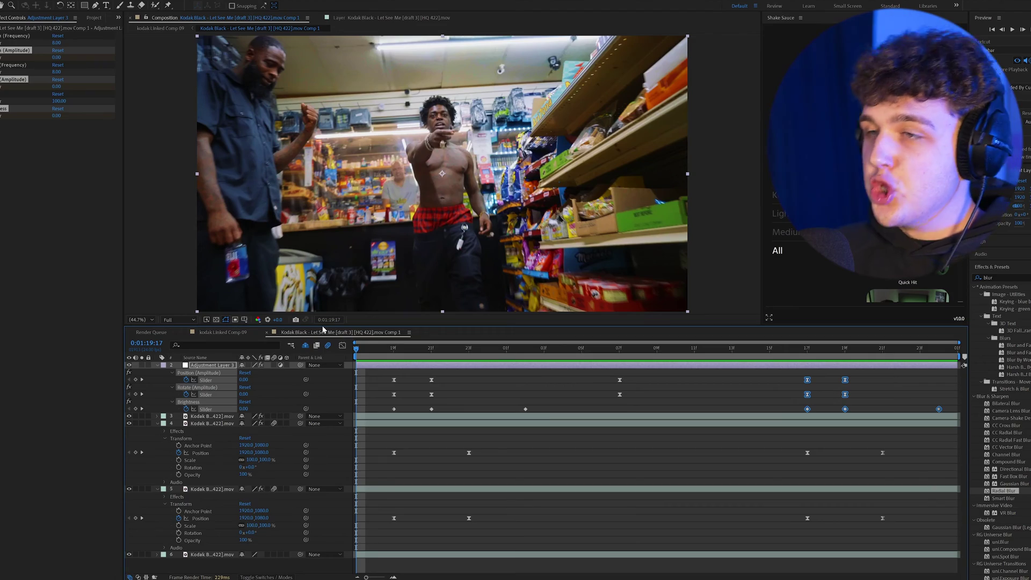
key(space)
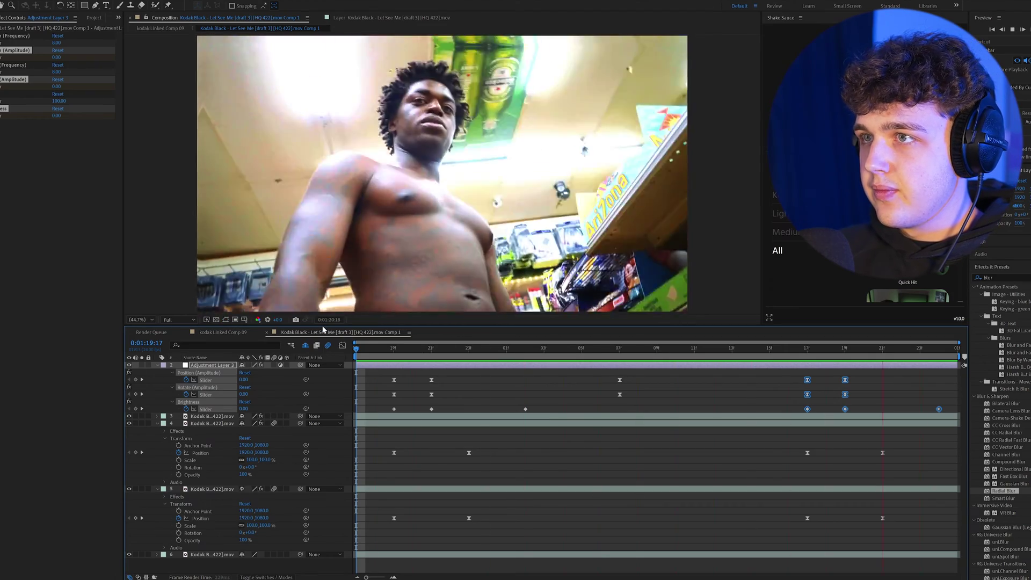
key(space)
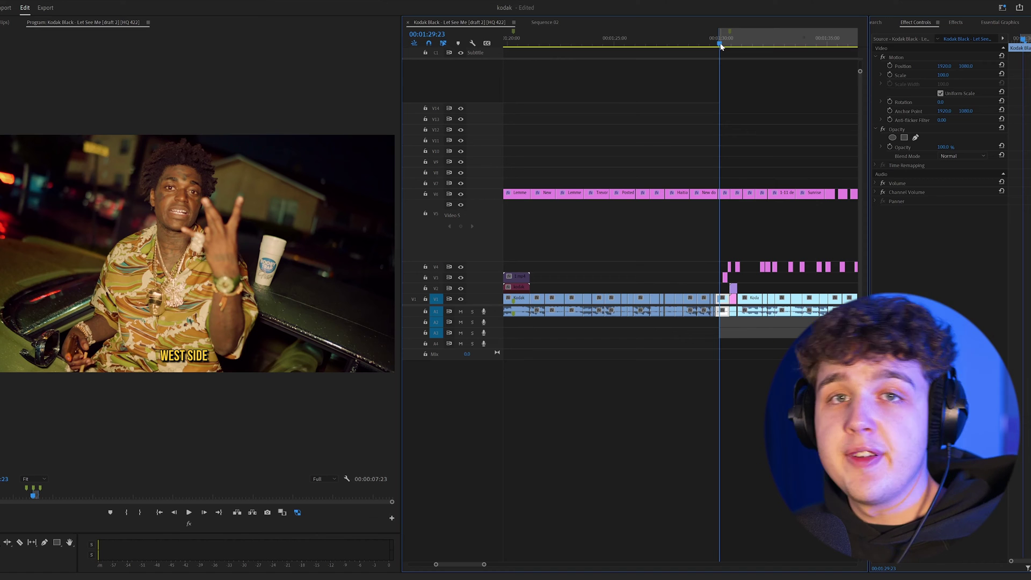
Step: Play through the West side to east side shake transitions, then expand the Presets folder
scroll(776, 204, up, 3)
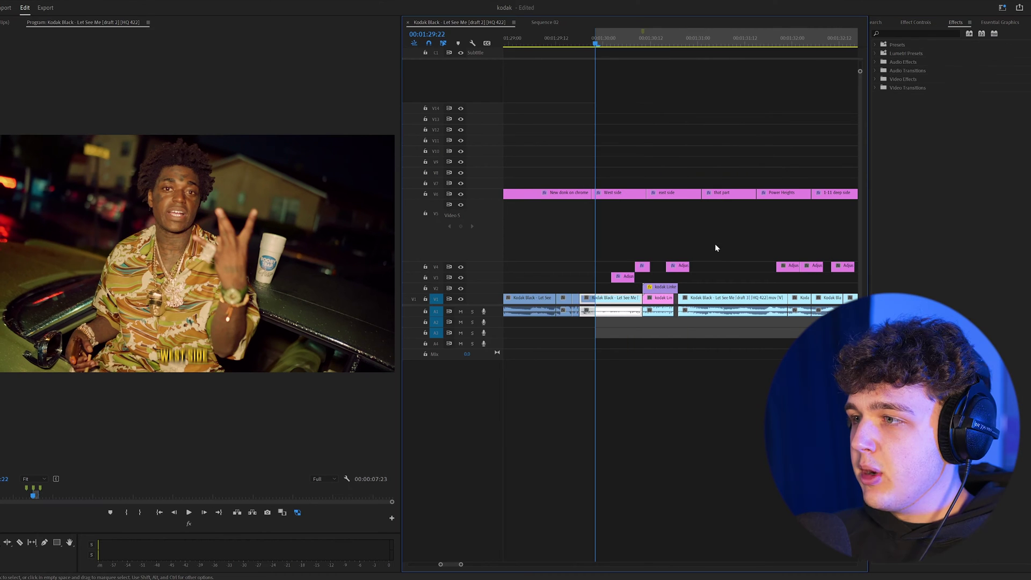
drag(714, 243, 607, 281)
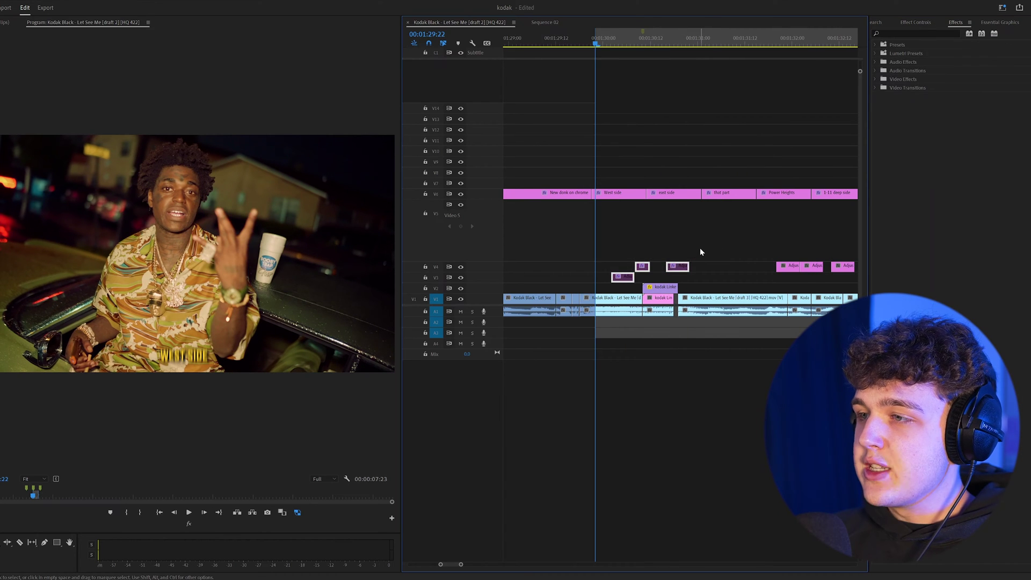
click(710, 139)
key(space)
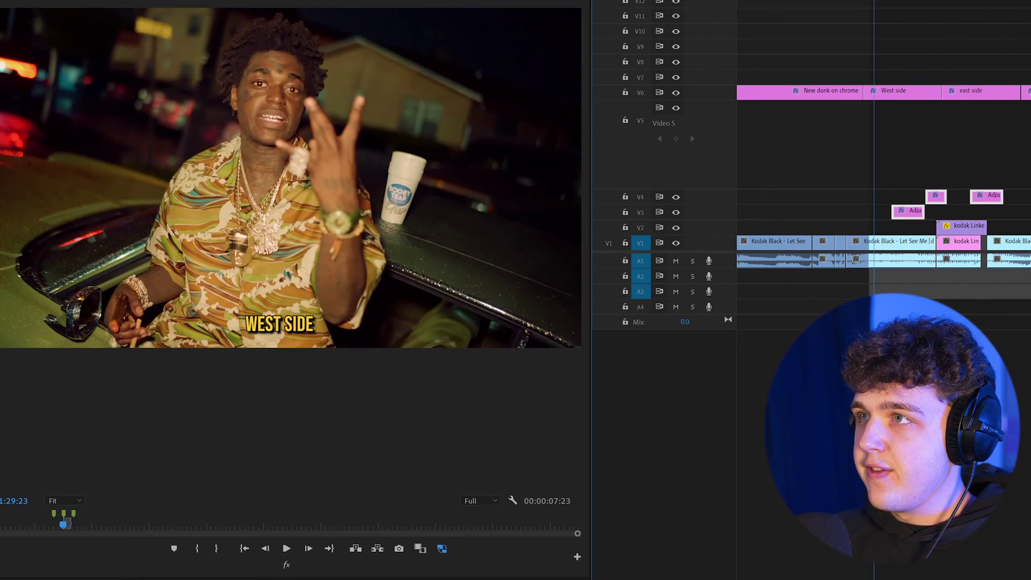
key(space)
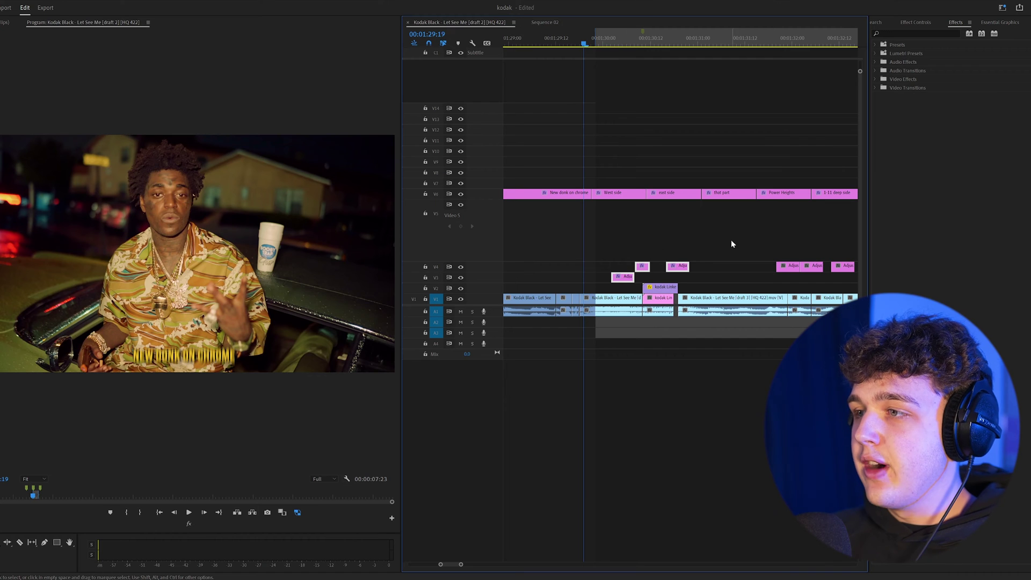
key(space)
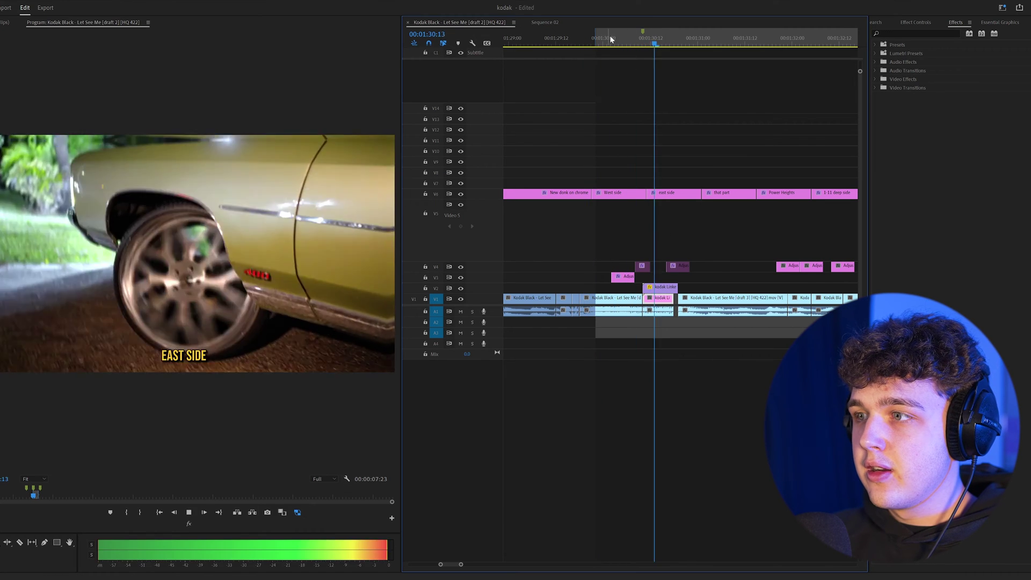
click(613, 43)
click(876, 44)
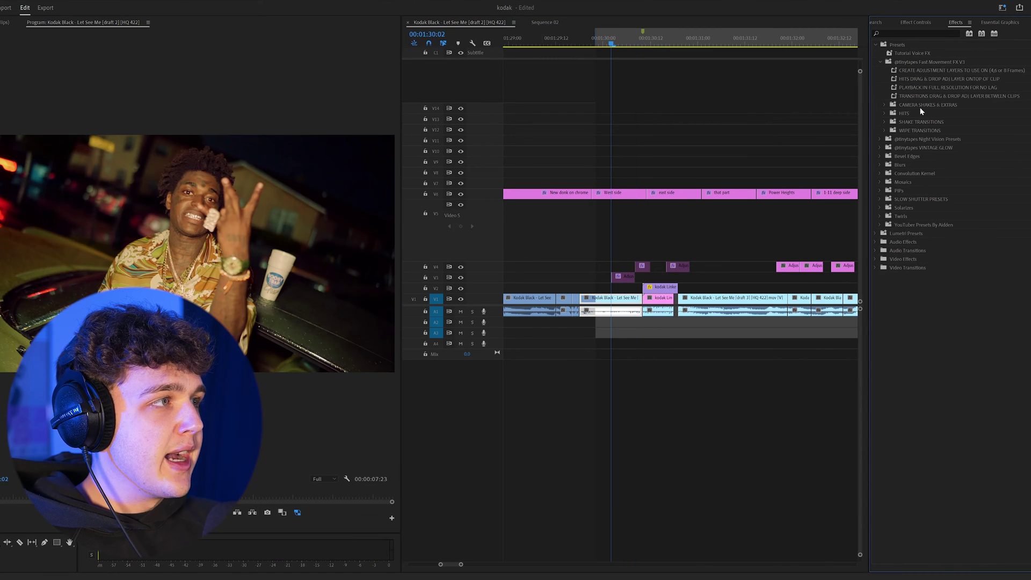
Step: Expand the CAMERA SHAKES & EXTRAS, HITS, SHAKE TRANSITIONS and WIPE TRANSITIONS preset folders
click(884, 105)
click(885, 174)
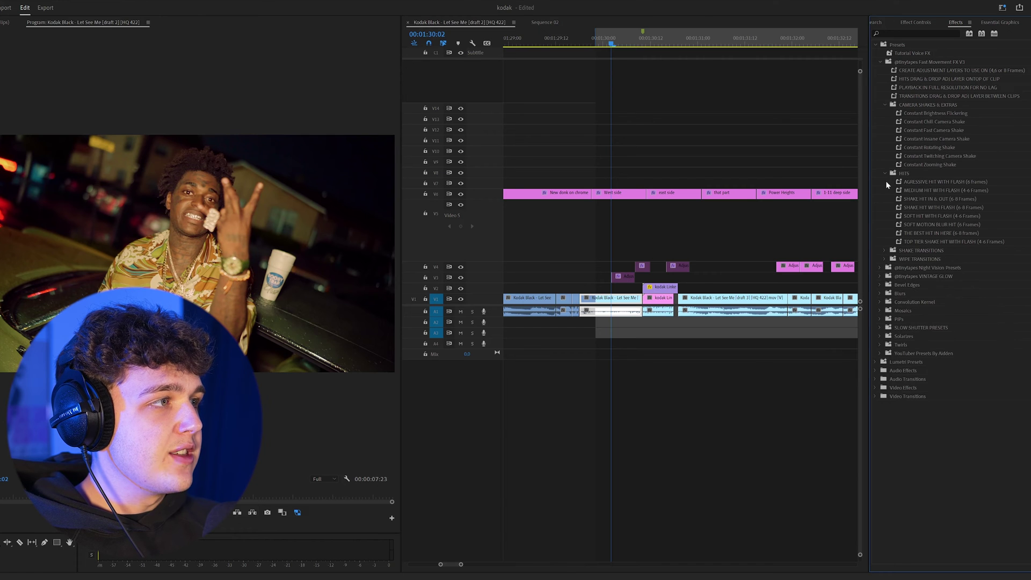
click(885, 250)
click(884, 371)
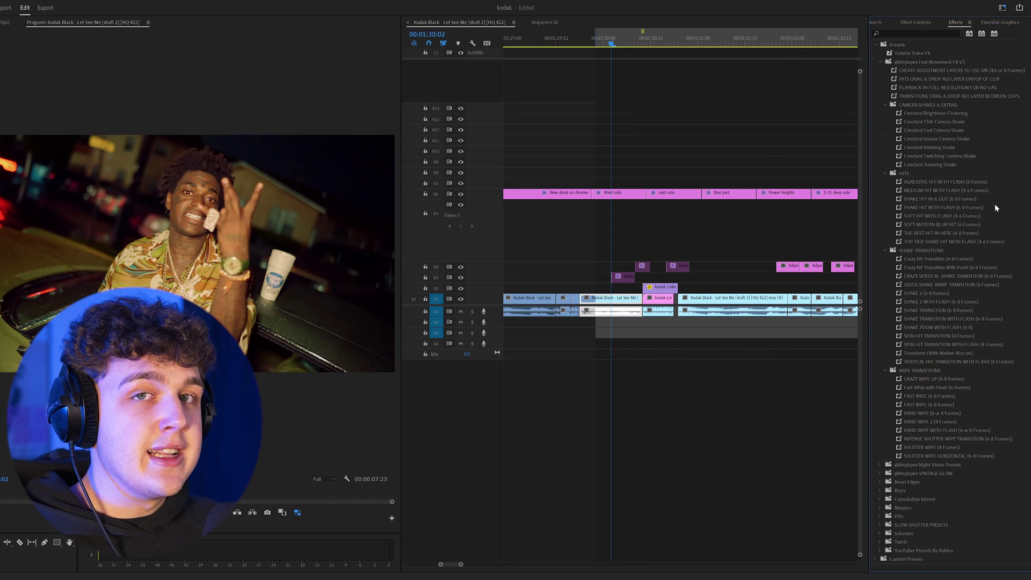
scroll(787, 226, down, 4)
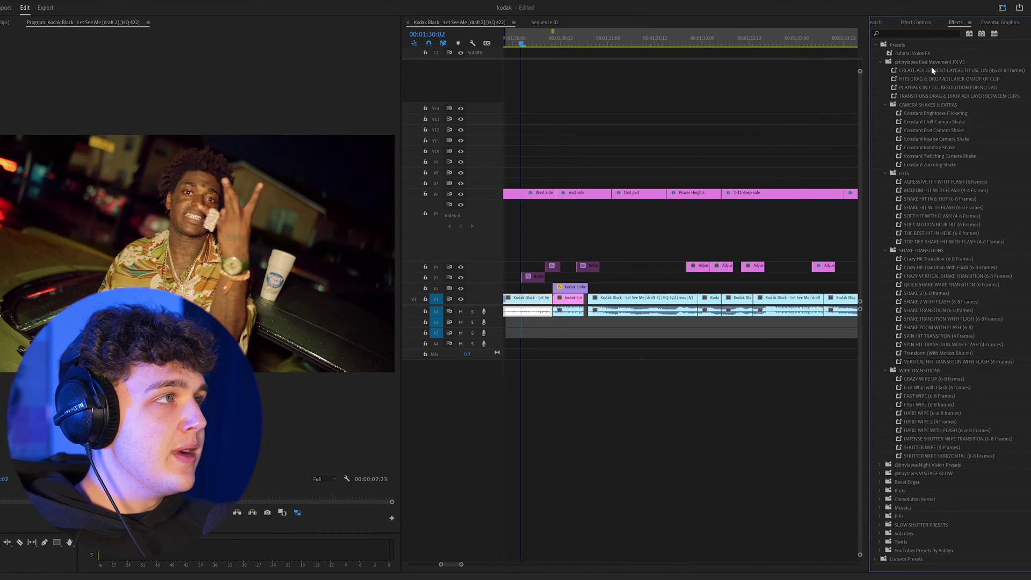
Step: Drop SHAKE 2 WITH FLASH onto the V4 adjustment clip near 01:32:09 and scrub to preview
click(700, 44)
key(=)
key(=)
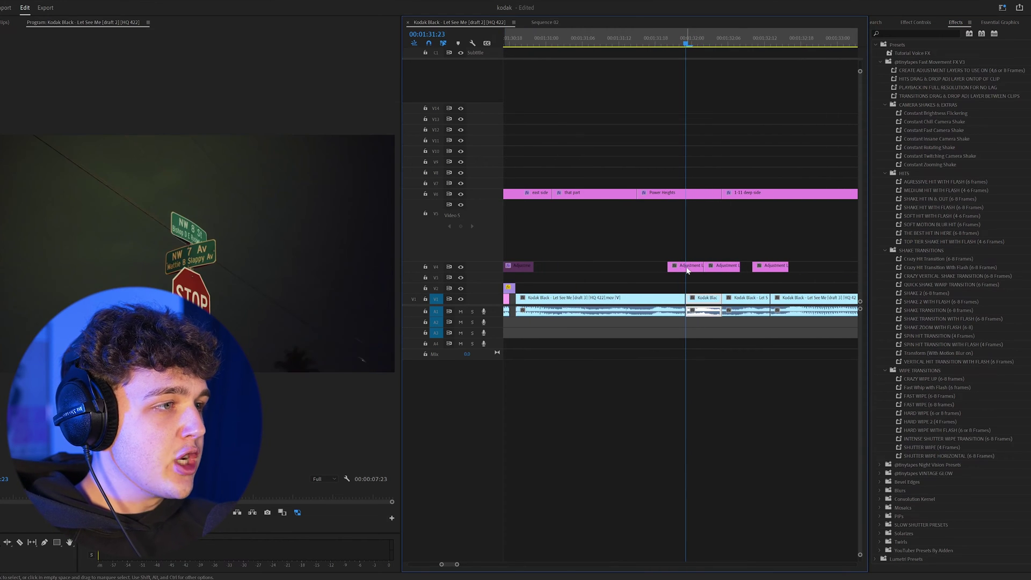
click(770, 267)
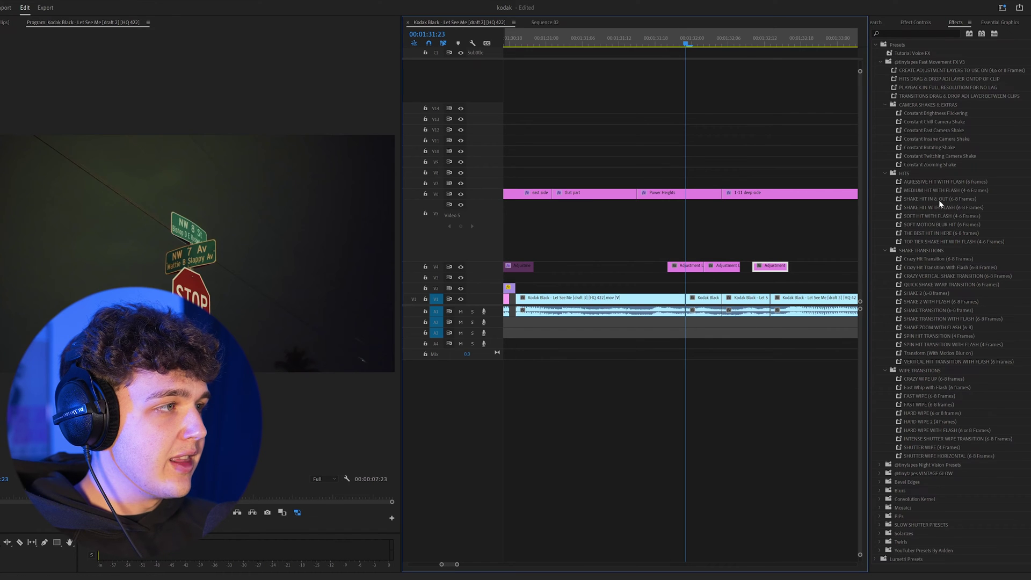
drag(751, 38, 771, 56)
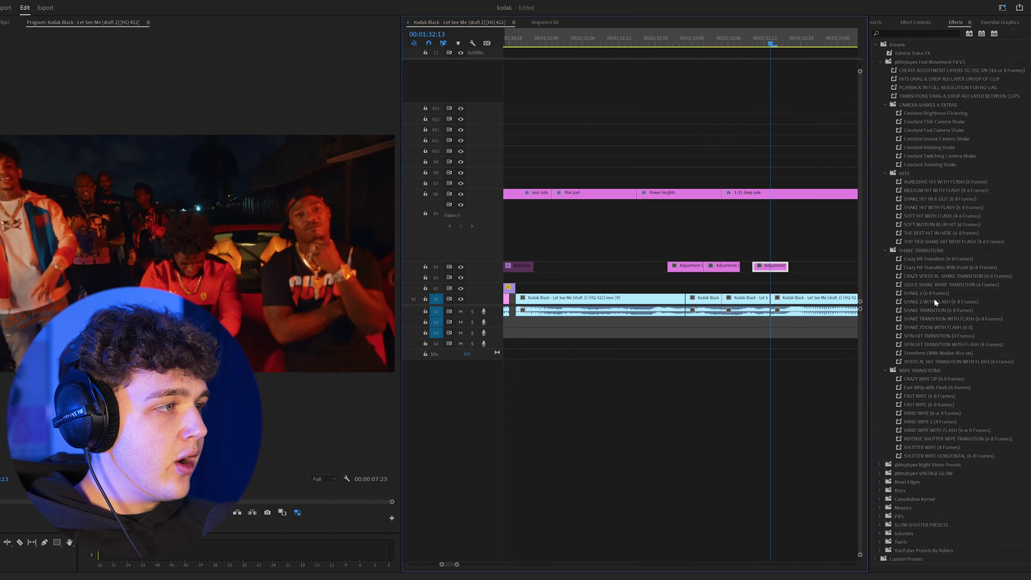
drag(935, 302, 769, 265)
drag(749, 38, 774, 66)
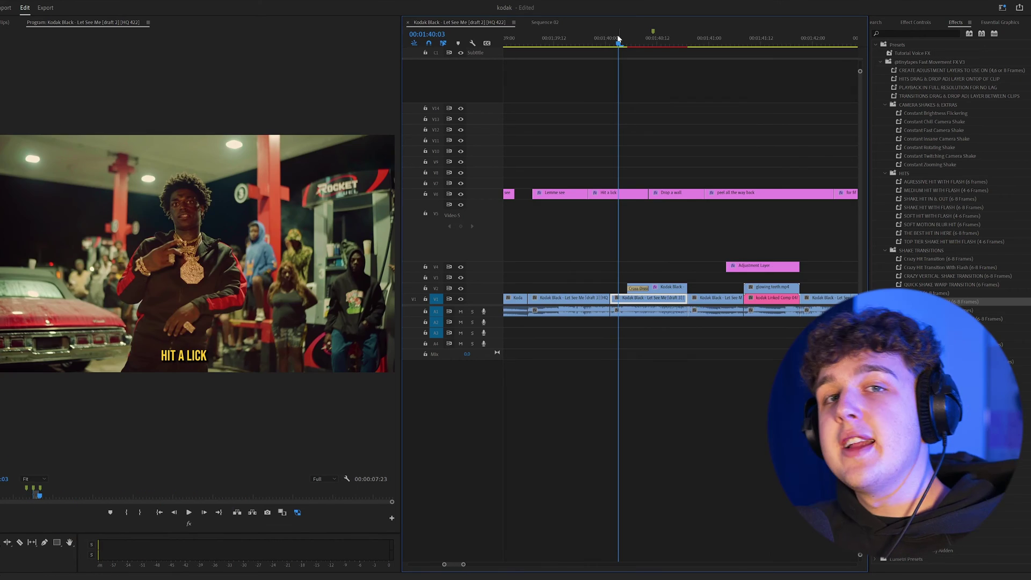
Step: At the DROP A WALL shot, delete the old V2 overlay and duplicate the V1 clip onto V2
drag(619, 54, 665, 44)
key(grave)
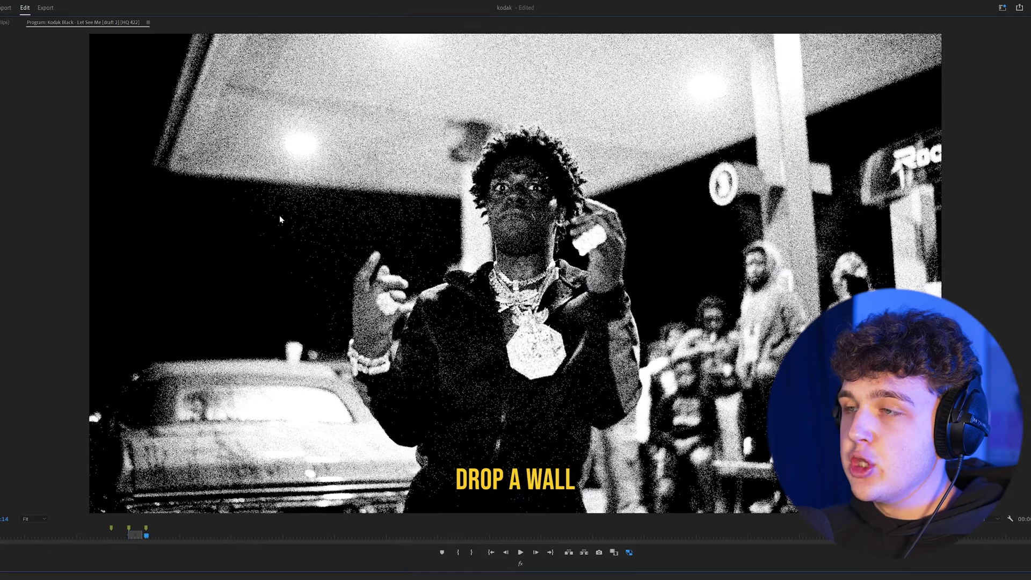
key(grave)
drag(619, 40, 679, 44)
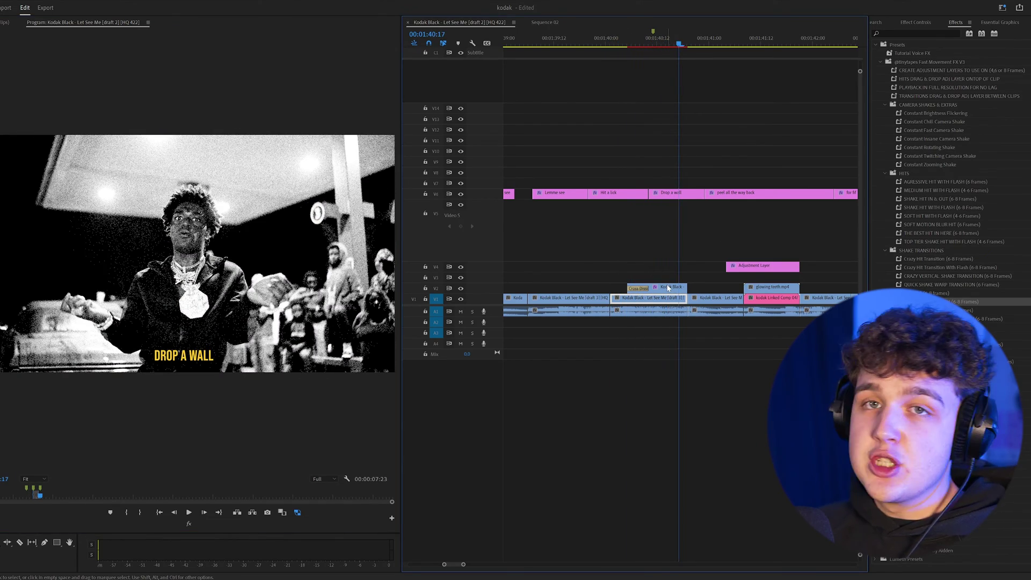
click(668, 288)
key(Delete)
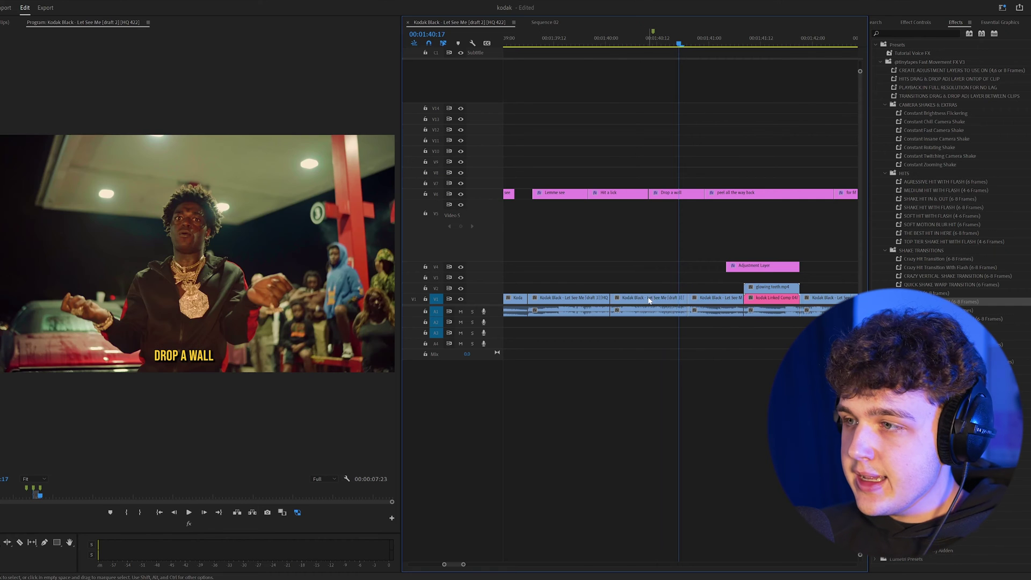
drag(648, 300, 642, 294)
Step: Apply the Threshold effect to the copied clip on V2
click(904, 32)
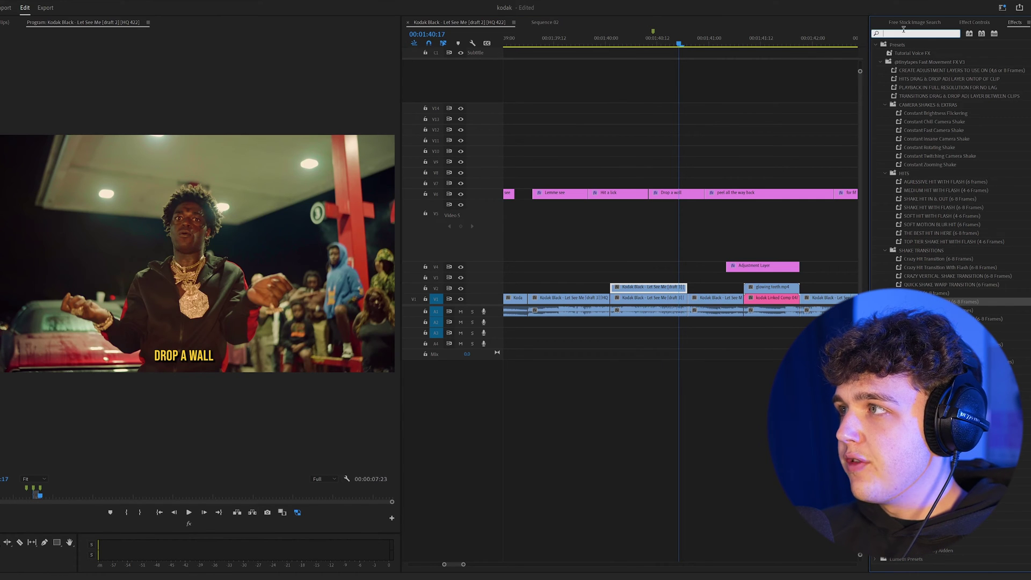
text(thr)
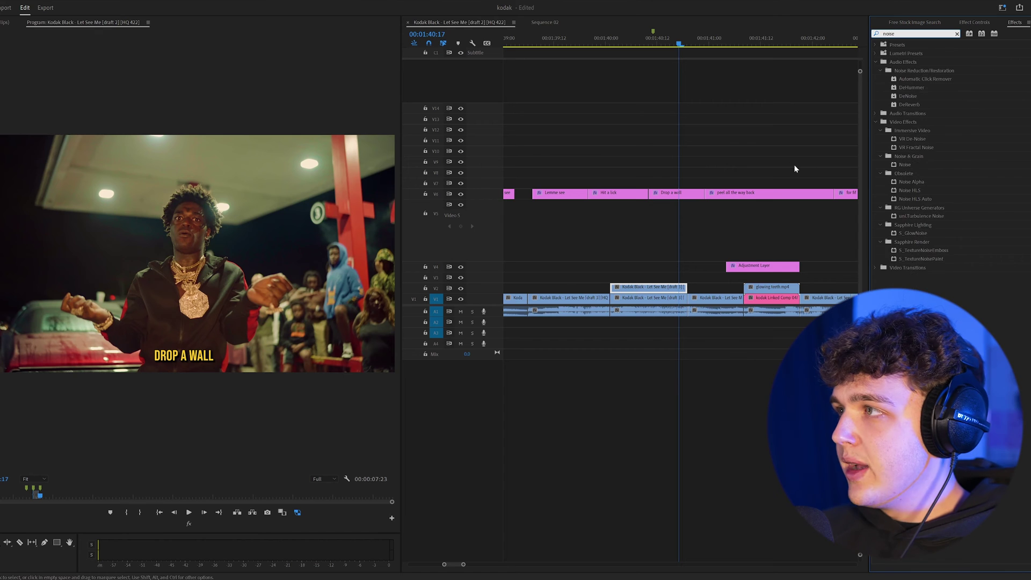
drag(909, 104, 767, 211)
drag(655, 292, 655, 291)
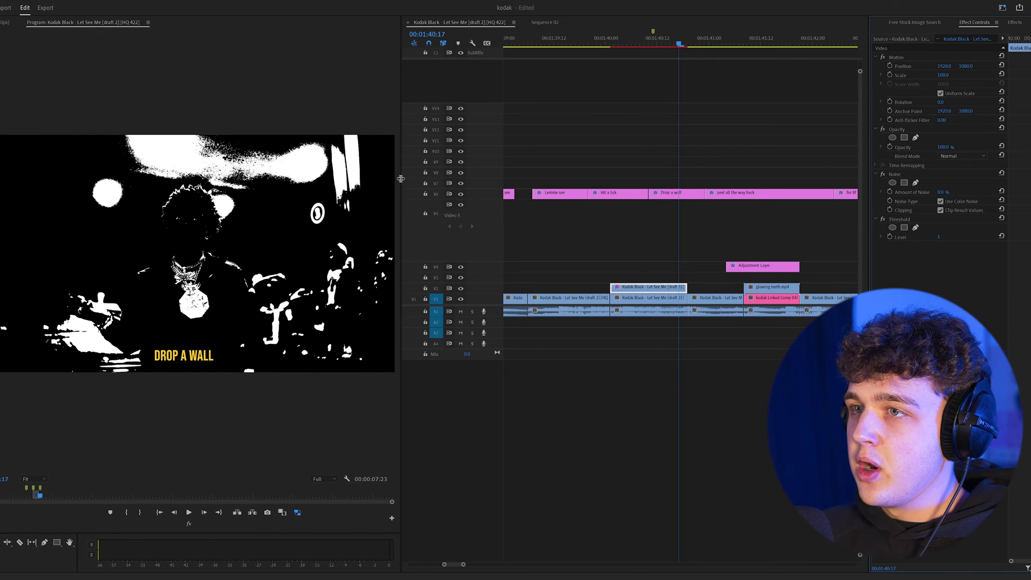
drag(651, 285, 667, 281)
Step: Raise Noise to 50%, lower the Threshold level, and trim the overlay's start
mouse_move(941, 192)
mouse_down()
mouse_move(967, 191)
mouse_move(950, 191)
mouse_up()
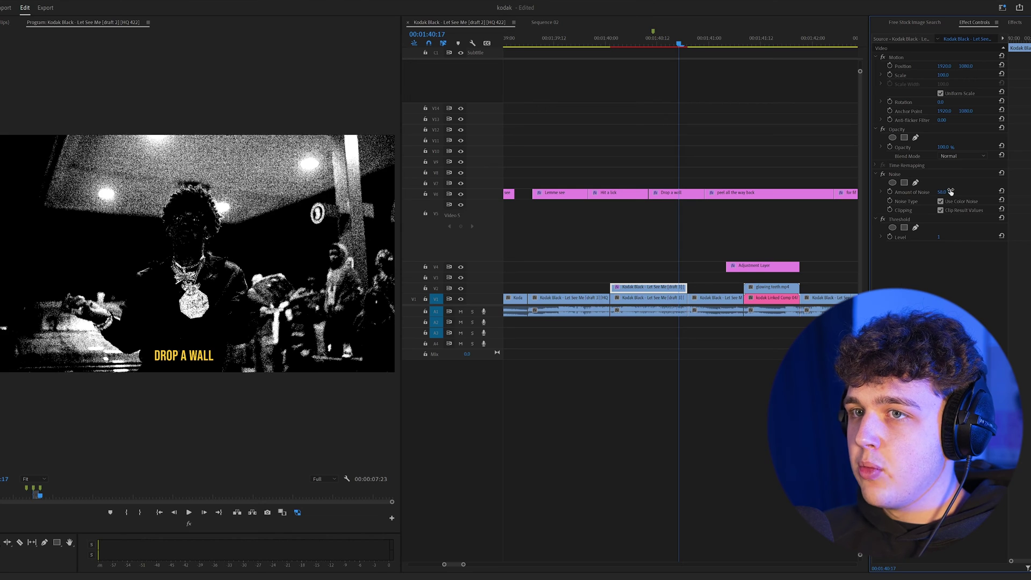
mouse_move(657, 43)
mouse_down()
mouse_move(646, 43)
mouse_move(670, 43)
mouse_up()
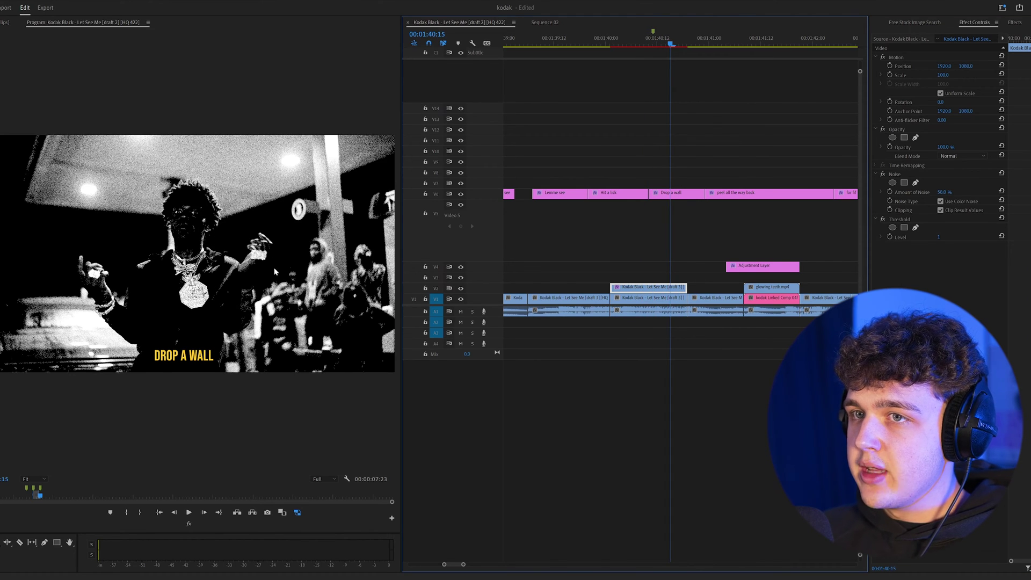
click(880, 237)
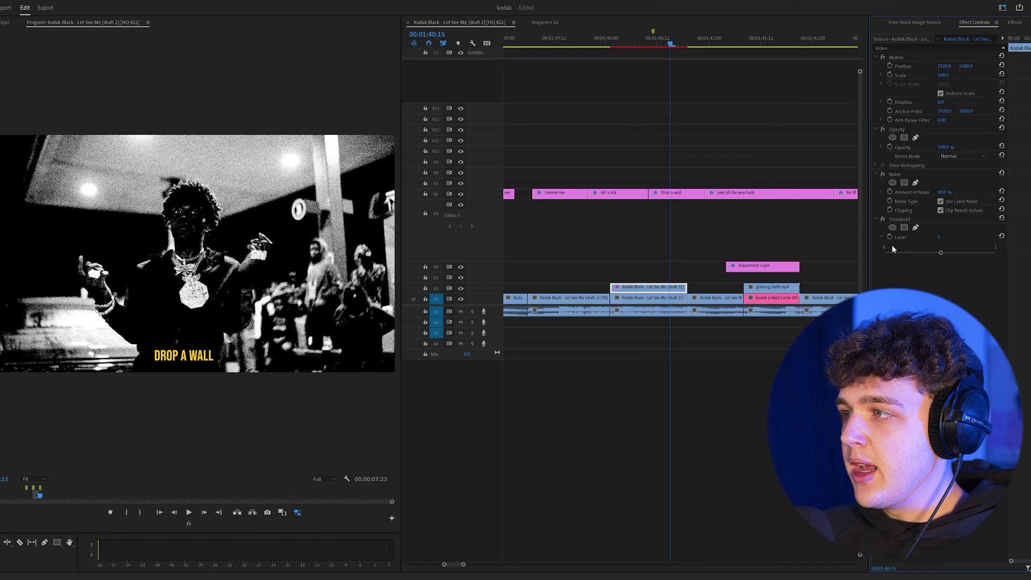
mouse_move(932, 254)
mouse_down()
mouse_move(922, 254)
mouse_move(942, 254)
mouse_move(931, 253)
mouse_up()
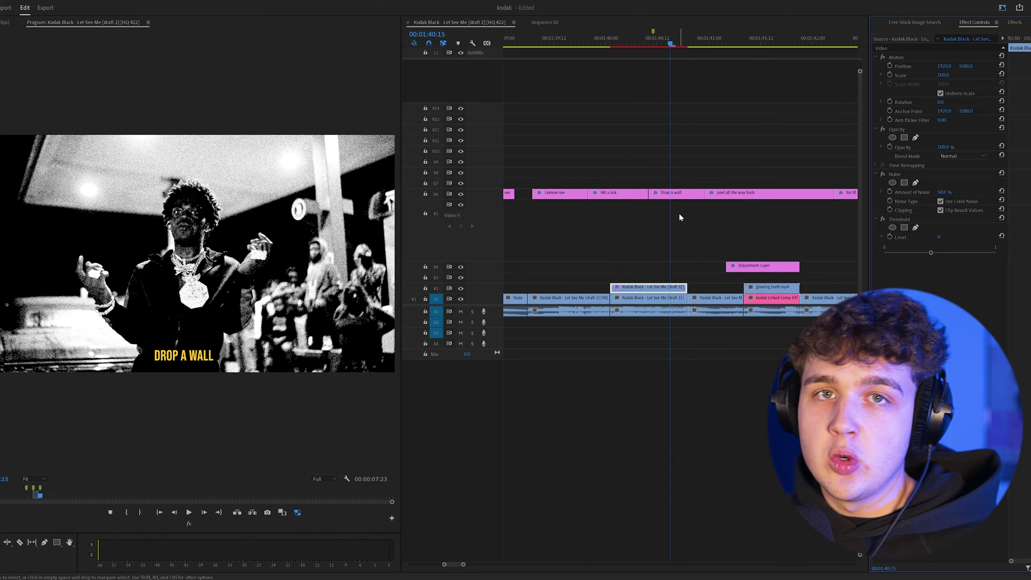
scroll(669, 237, up, 1)
drag(597, 288, 619, 288)
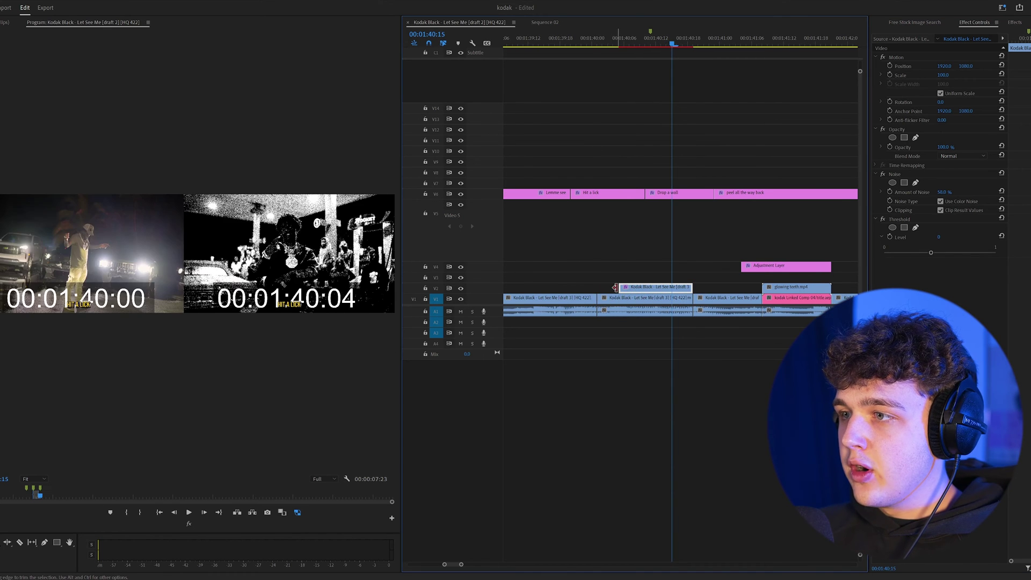
Step: Add the default cross dissolve at the overlay's start and shorten it to 3 frames
right_click(619, 288)
click(670, 342)
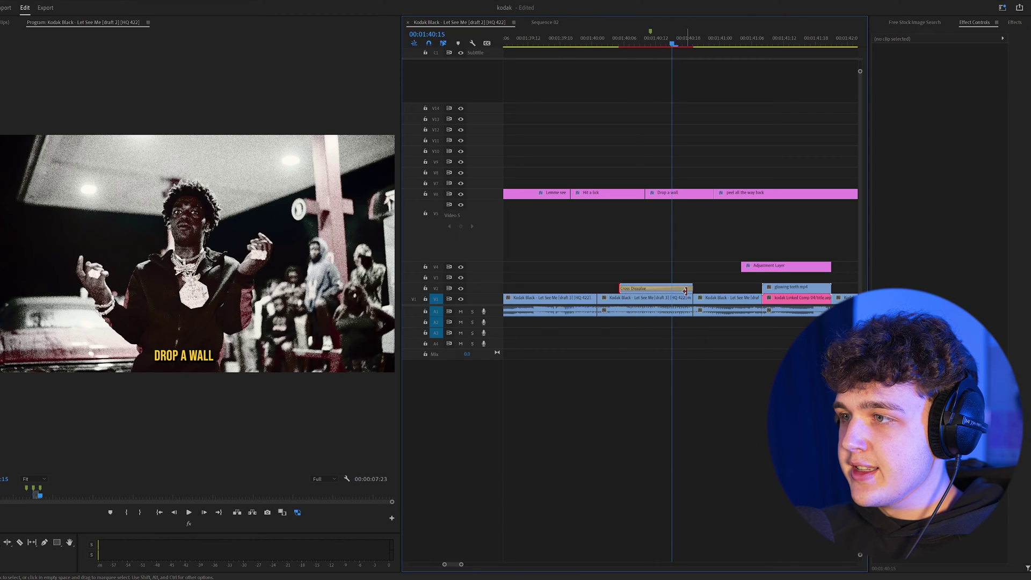
drag(685, 290, 634, 290)
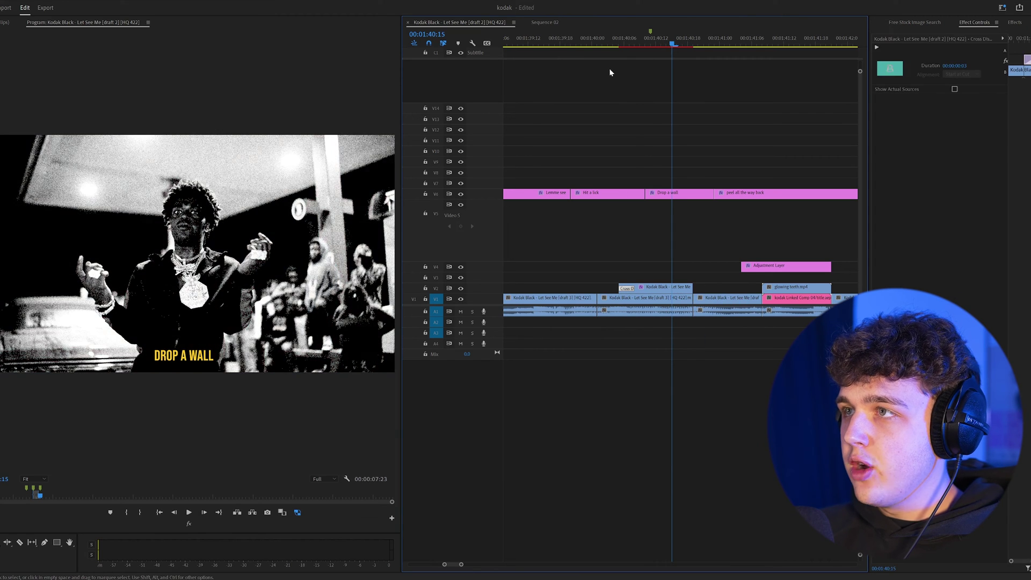
drag(614, 46, 666, 46)
click(647, 96)
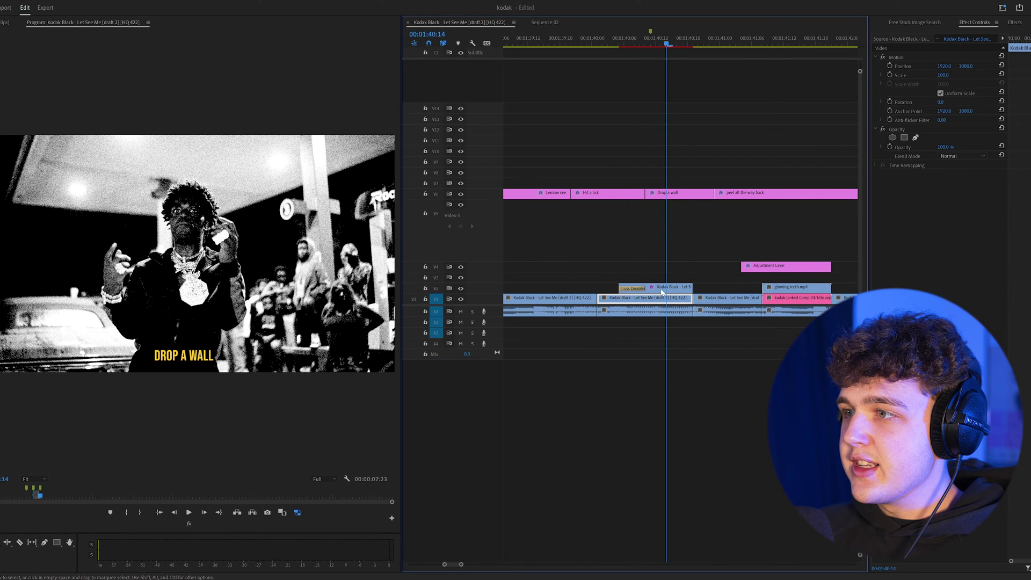
Step: Apply the Constant Brightness Flickering preset to the black-and-white overlay clip
click(662, 289)
click(1015, 23)
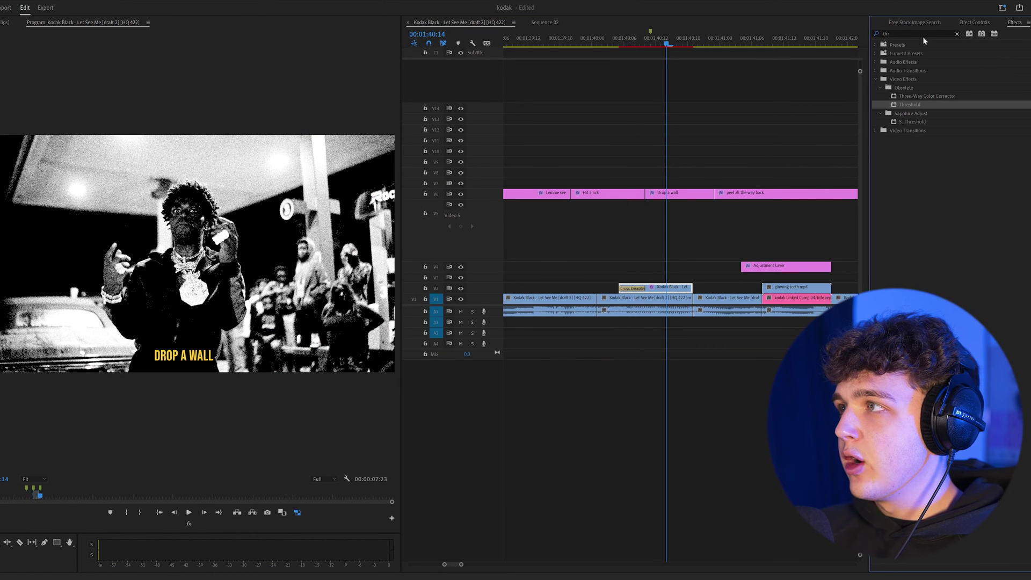
click(957, 34)
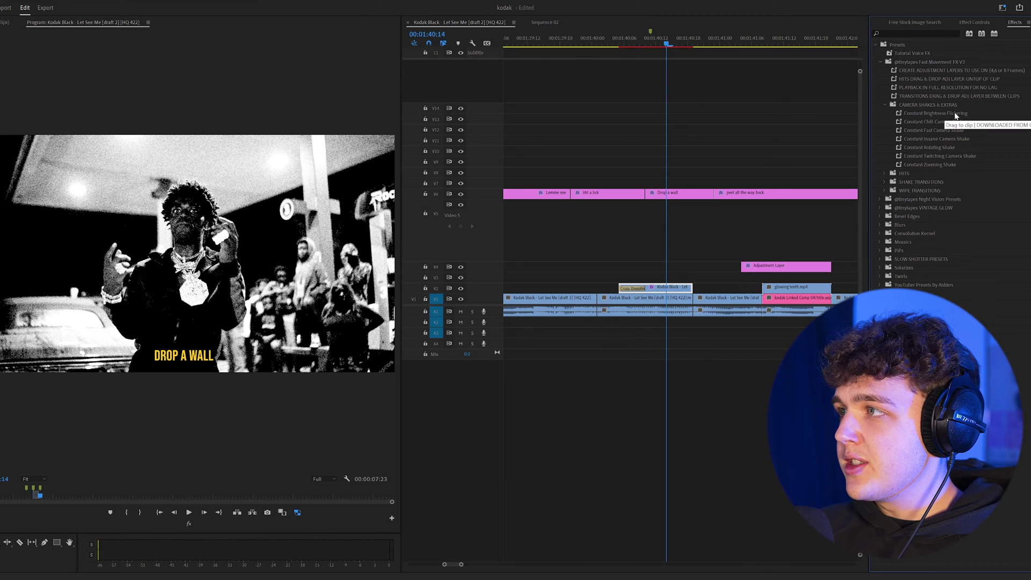
drag(955, 115, 817, 160)
drag(676, 288, 675, 288)
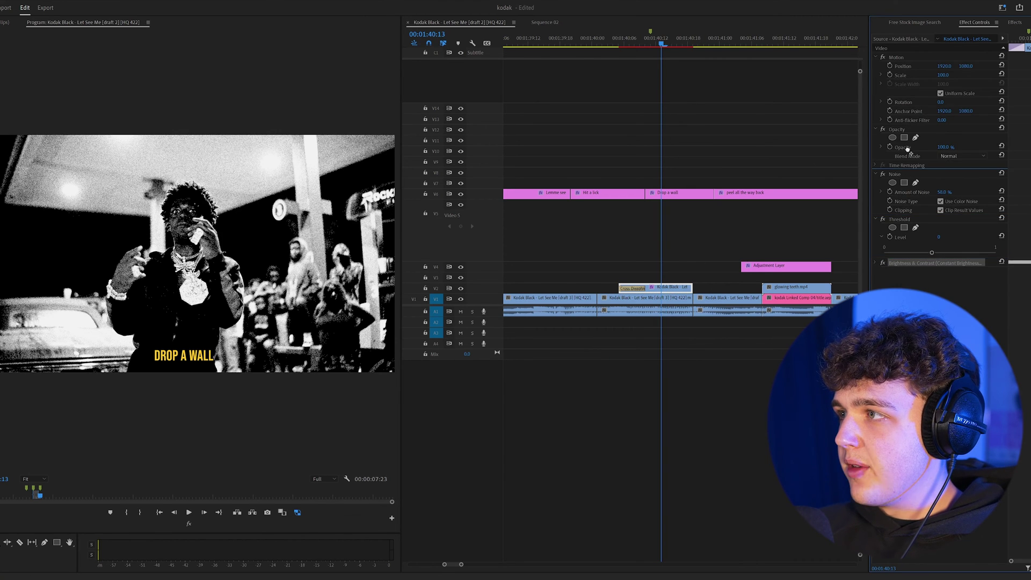
Step: Play back the flickering overlay up to the clip at 01:40:02
click(627, 43)
key(space)
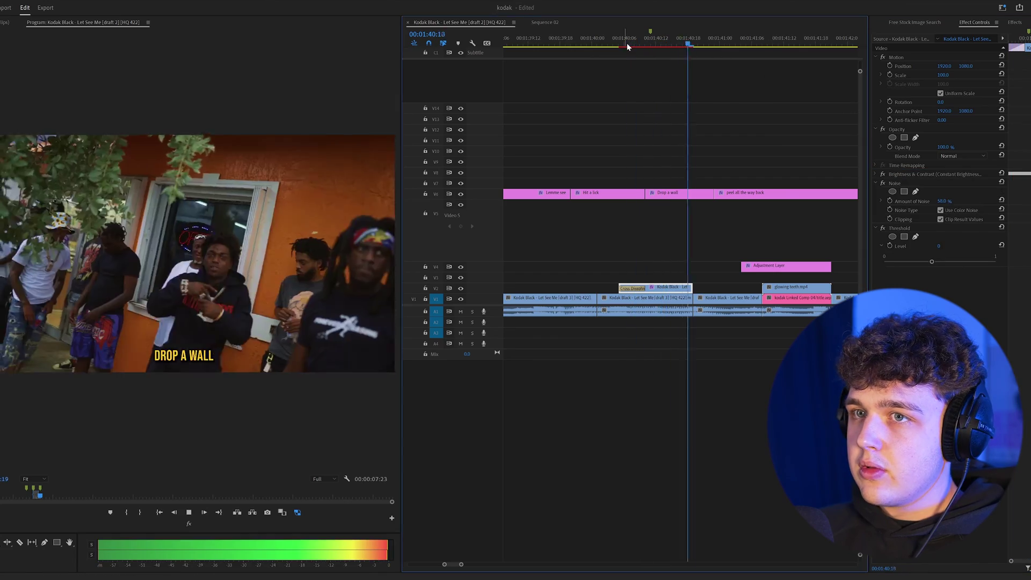
click(612, 40)
click(602, 33)
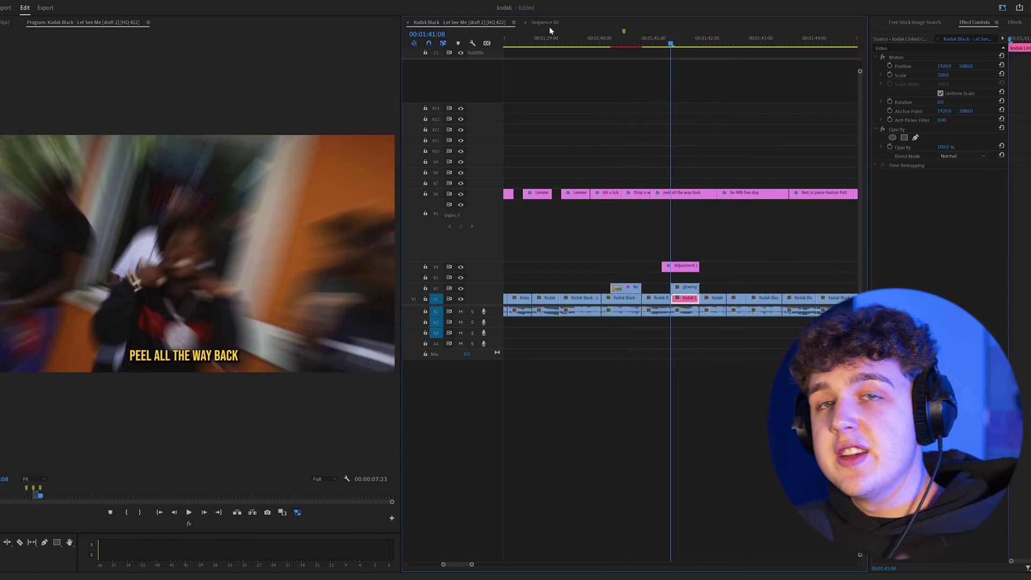
click(547, 23)
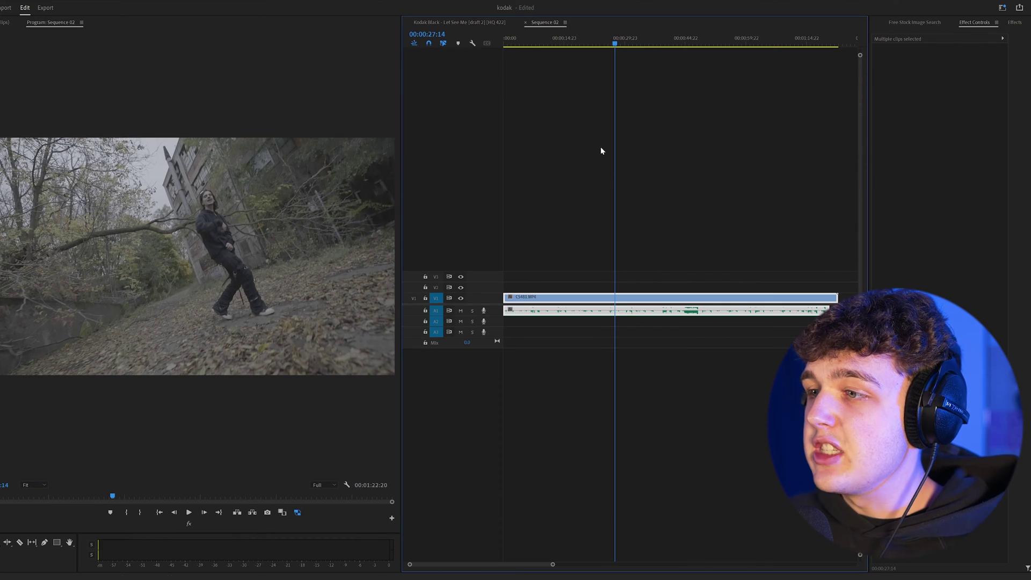
Step: Zoom into Sequence 02's C5481.MP4 clip and play it from the start to 00:00:01:16
click(626, 189)
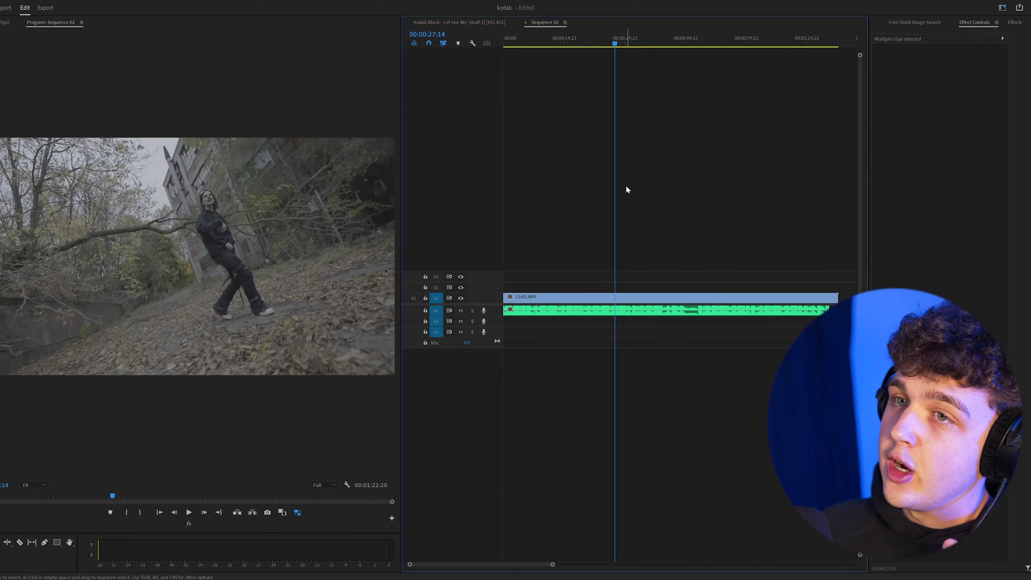
key(equal)
click(534, 38)
key(equal)
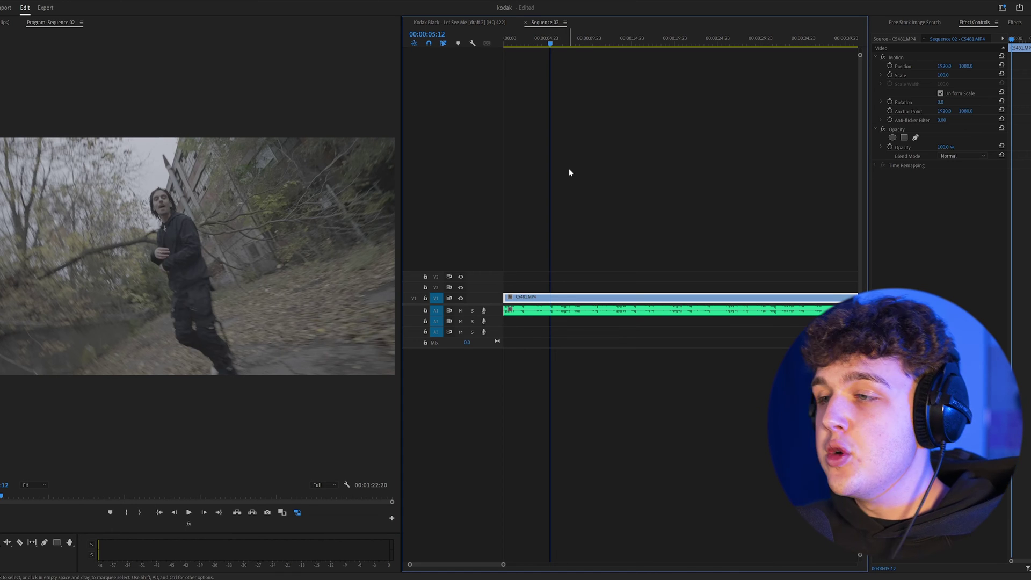
click(565, 249)
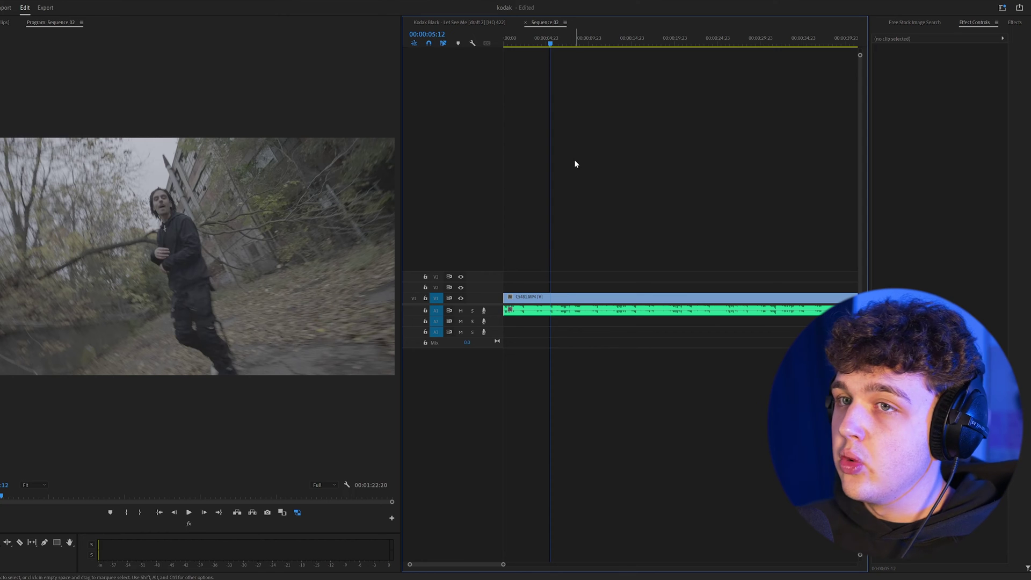
click(506, 41)
key(space)
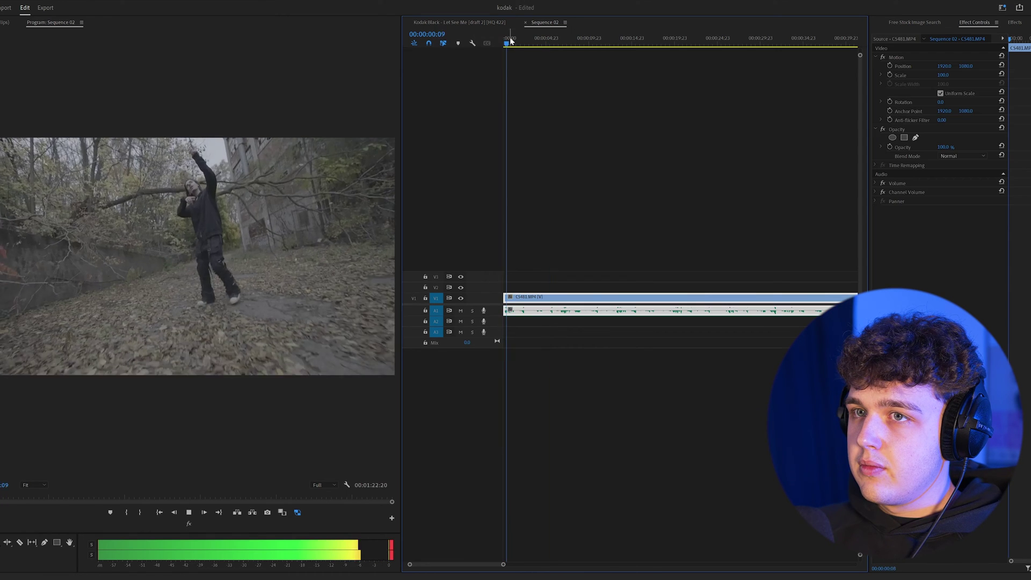
key(space)
key(equal)
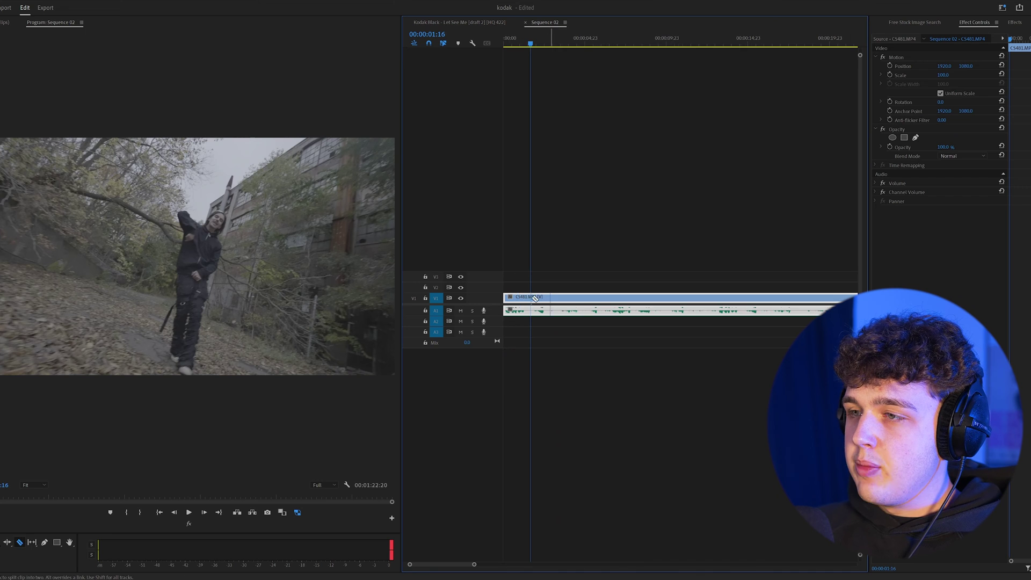
Step: Split the woodland clip at the playhead and slow the second part to 50%
click(532, 298)
key(v)
right_click(582, 298)
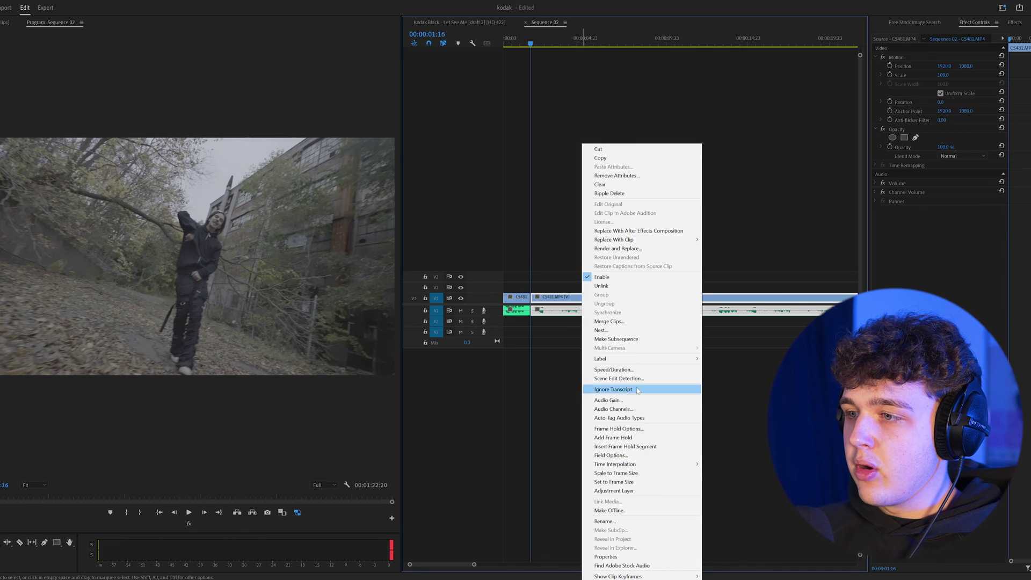
click(612, 369)
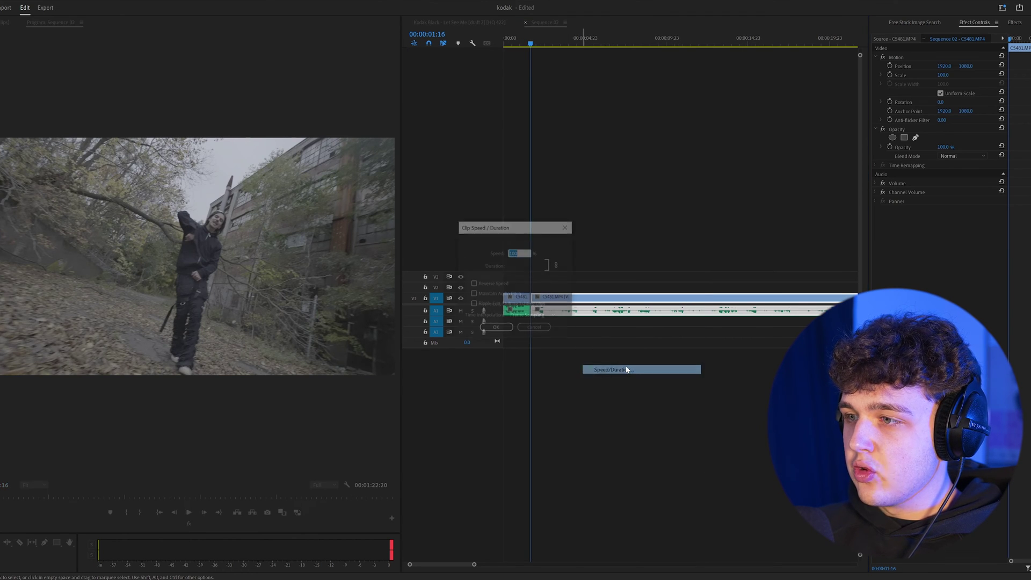
text(50)
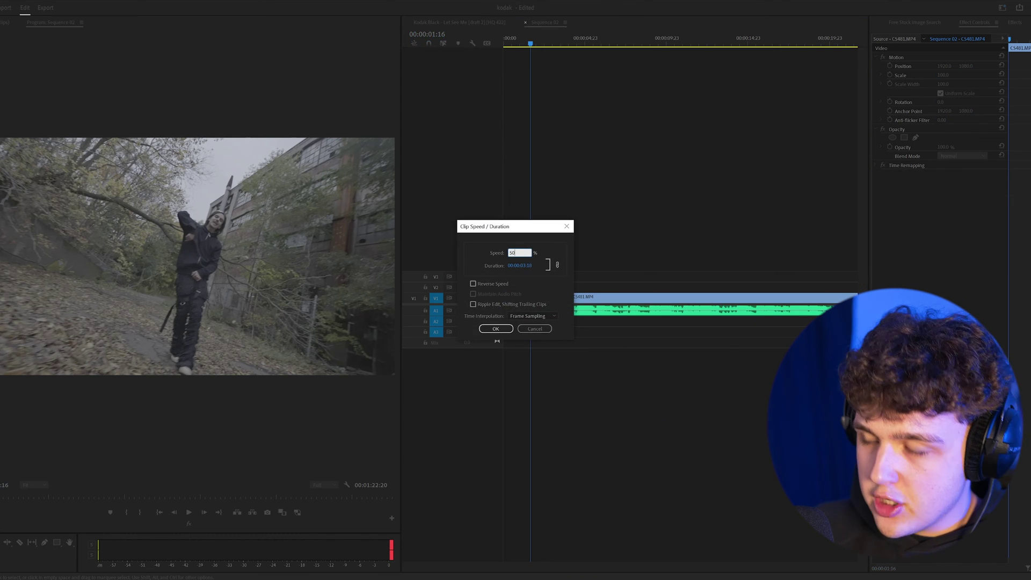
key(Return)
key(Home)
key(space)
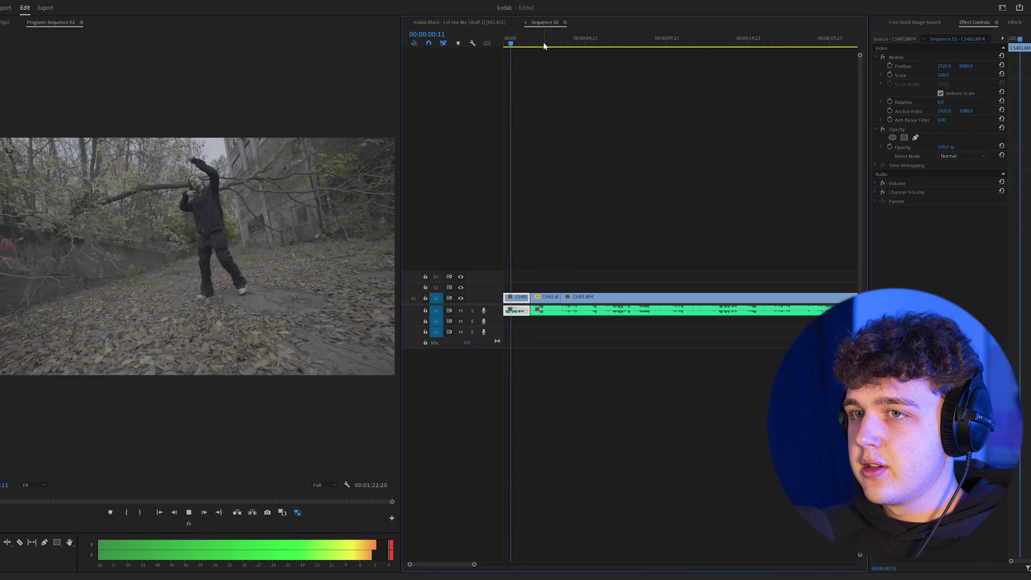
key(space)
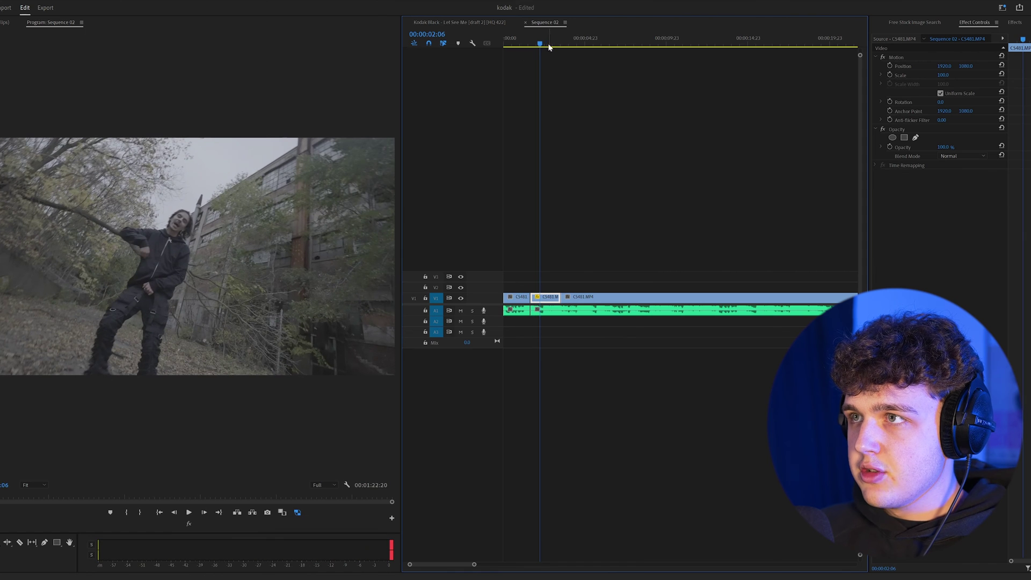
Step: Speed the short clip up to 200% and slide the next clip left to close the gap
right_click(553, 301)
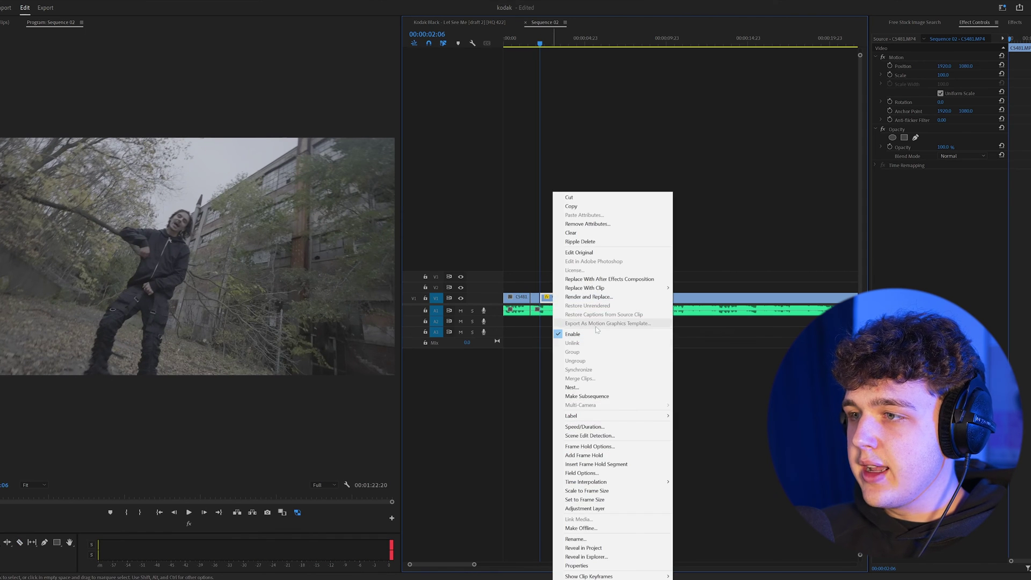
click(613, 425)
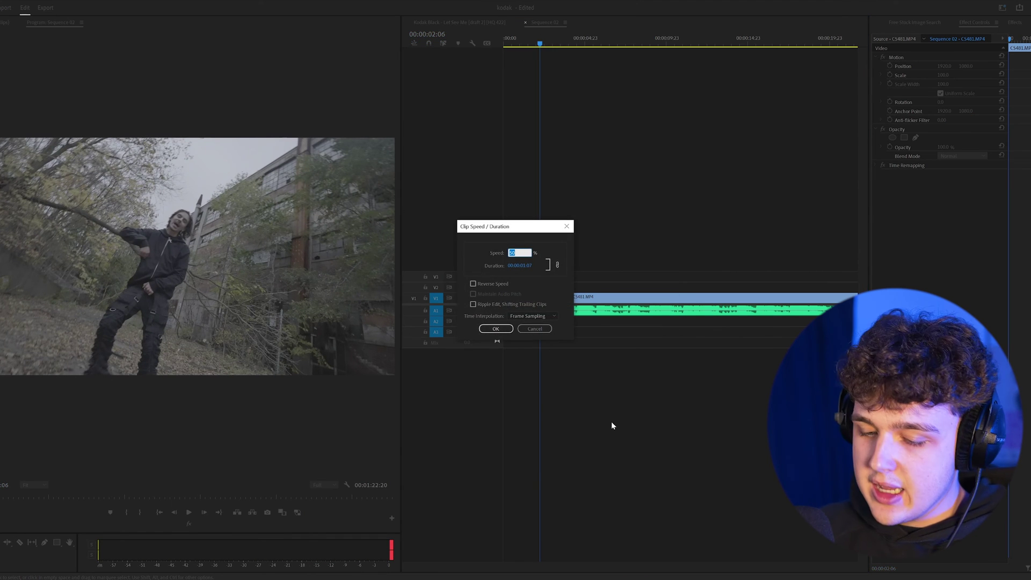
text(200)
key(Return)
key(equal)
key(equal)
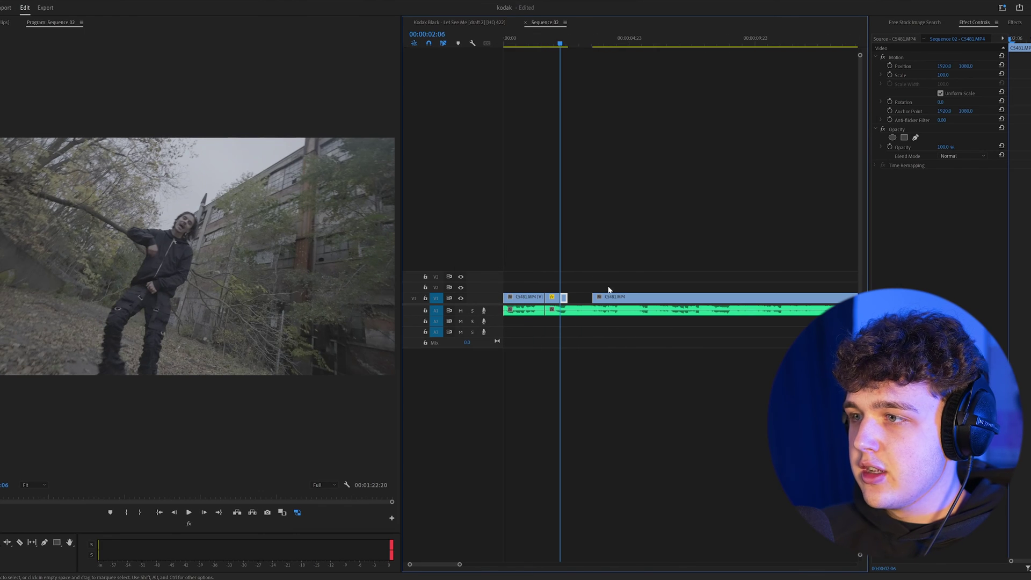
drag(594, 299, 569, 299)
Step: Cut the following clip where the slowdown begins and set that part to 50% speed
click(546, 38)
key(space)
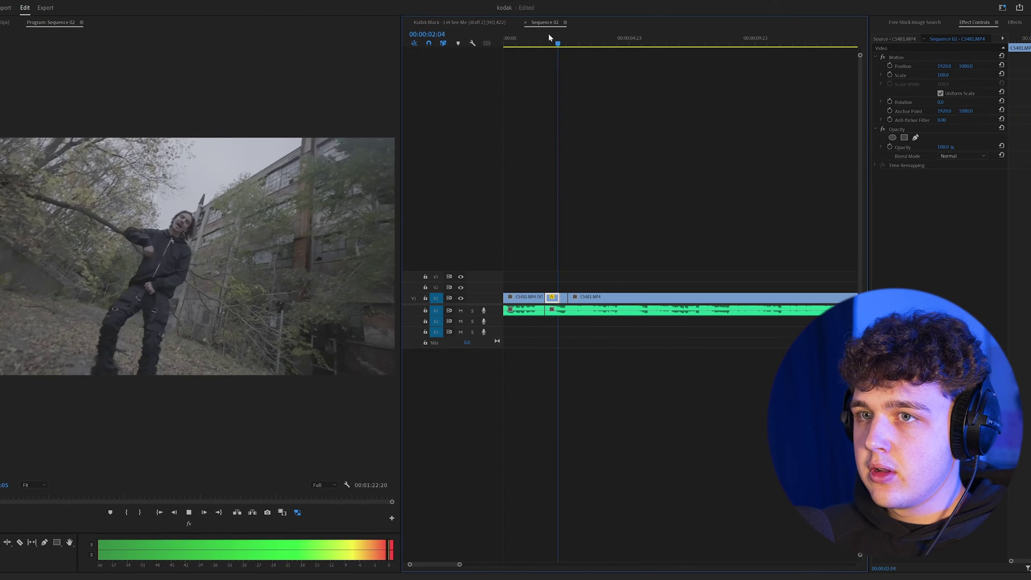
click(547, 38)
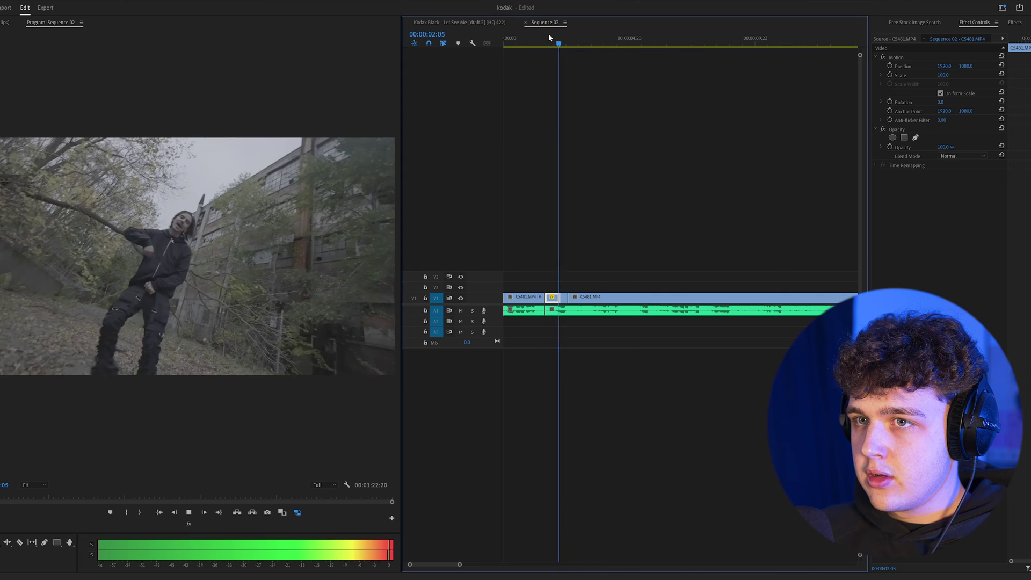
key(space)
key(ctrl+k)
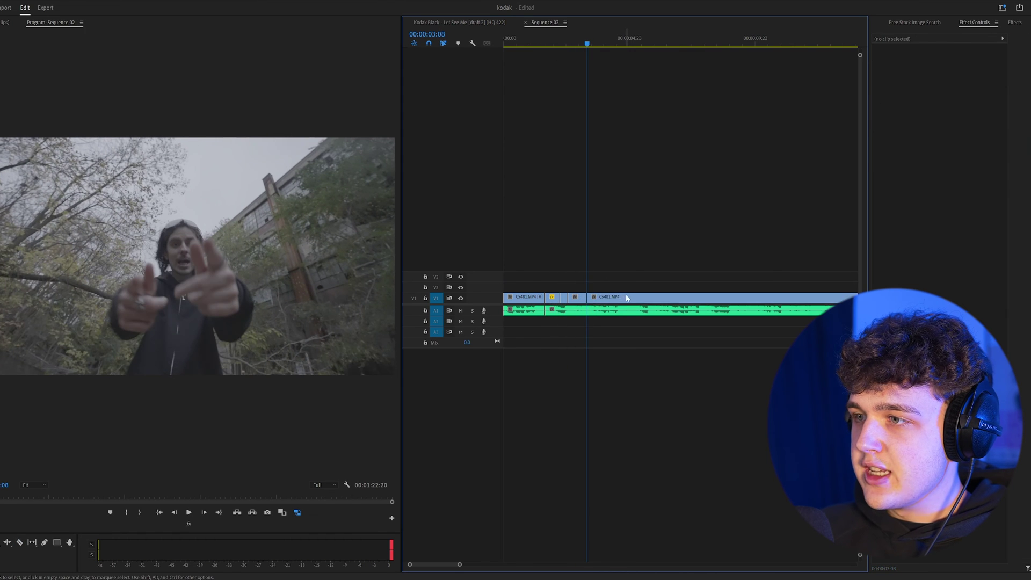
right_click(646, 301)
click(691, 426)
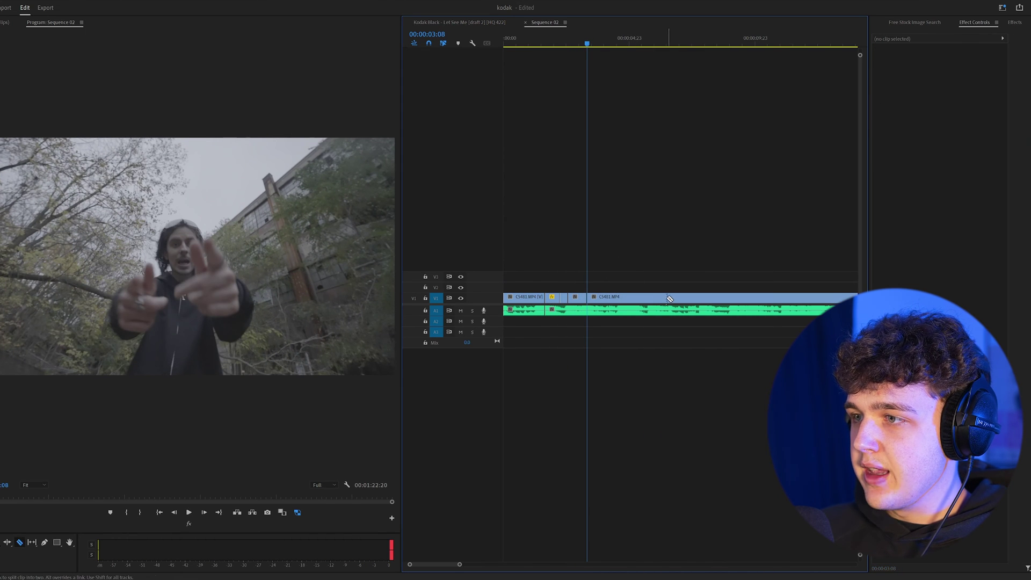
text(50)
key(Return)
Step: Play back the speed ramp several times to review it
click(577, 40)
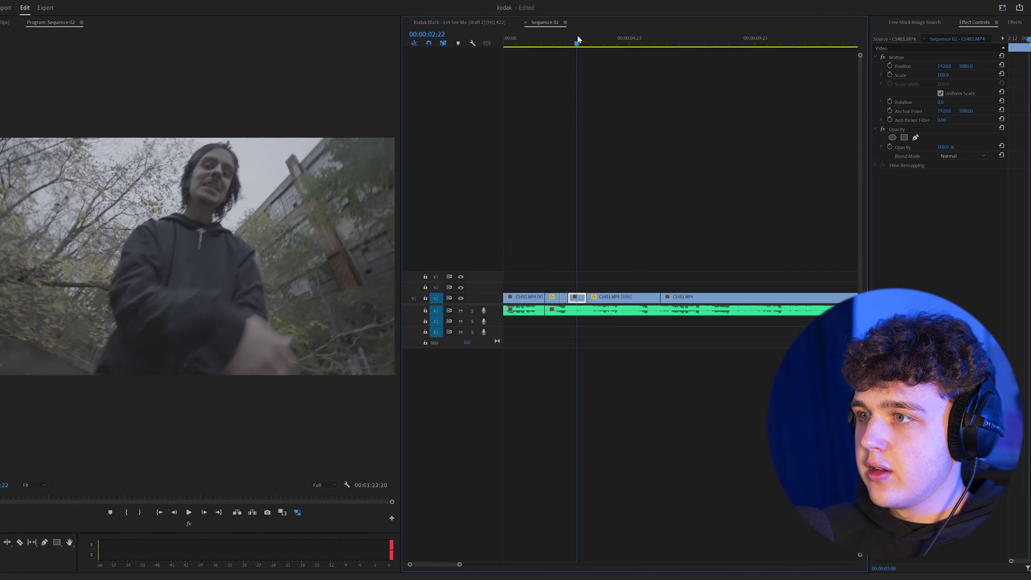
key(space)
click(578, 39)
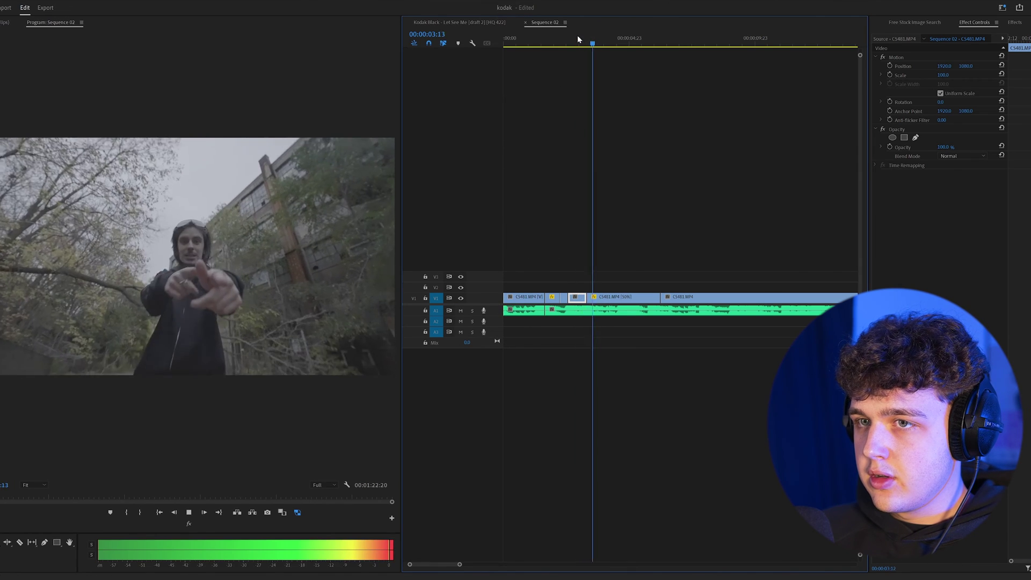
key(space)
click(543, 40)
key(space)
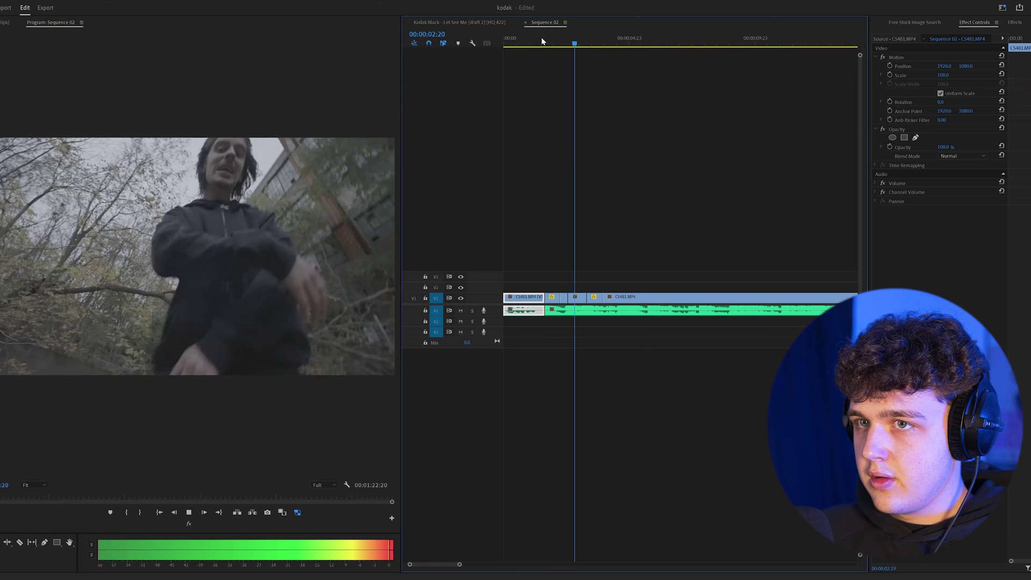
key(space)
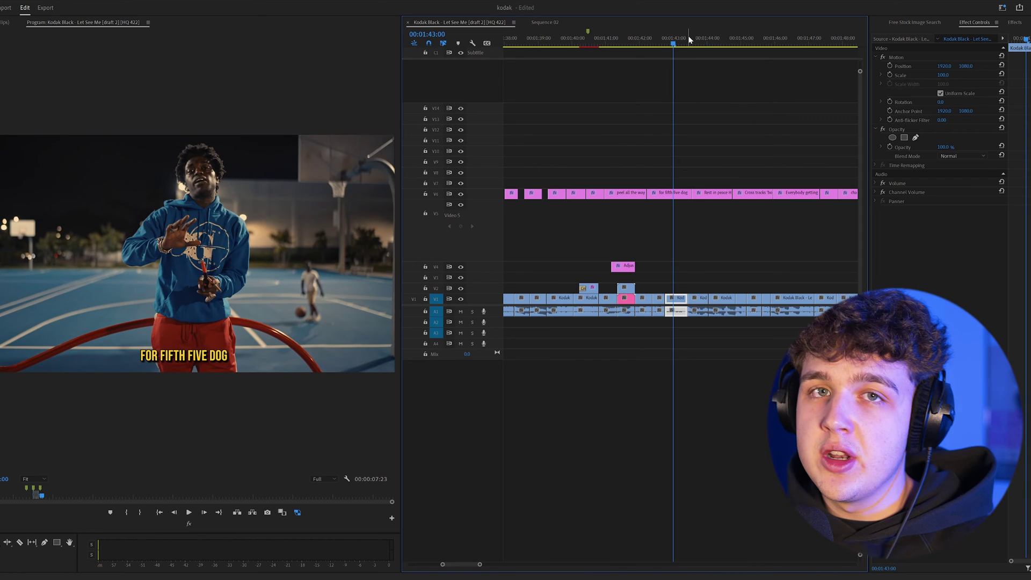
Step: Zoom out the Kodak Black sequence timeline and move the playhead to about 01:45:11
scroll(778, 132, down, 10)
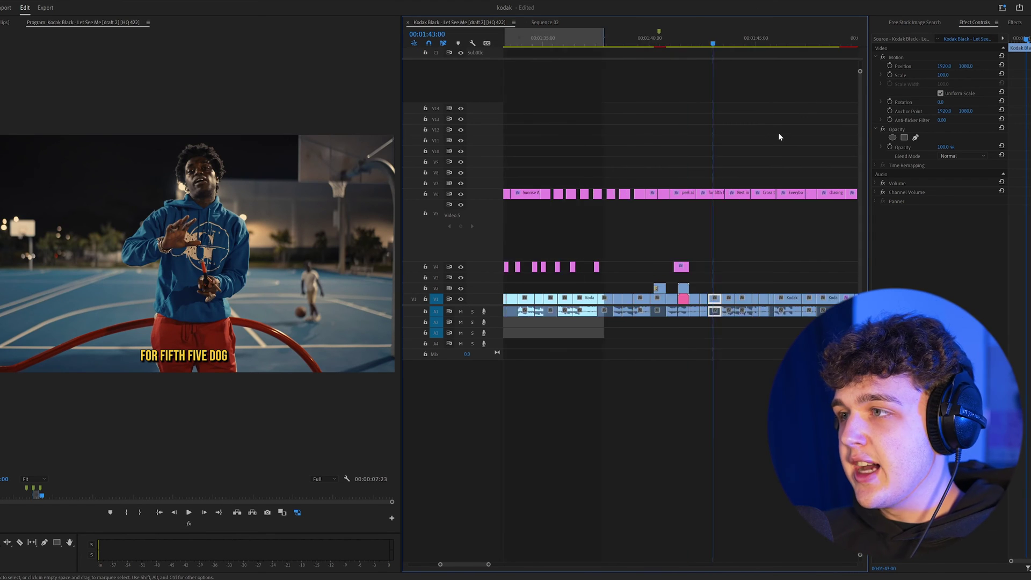
scroll(784, 156, down, 2)
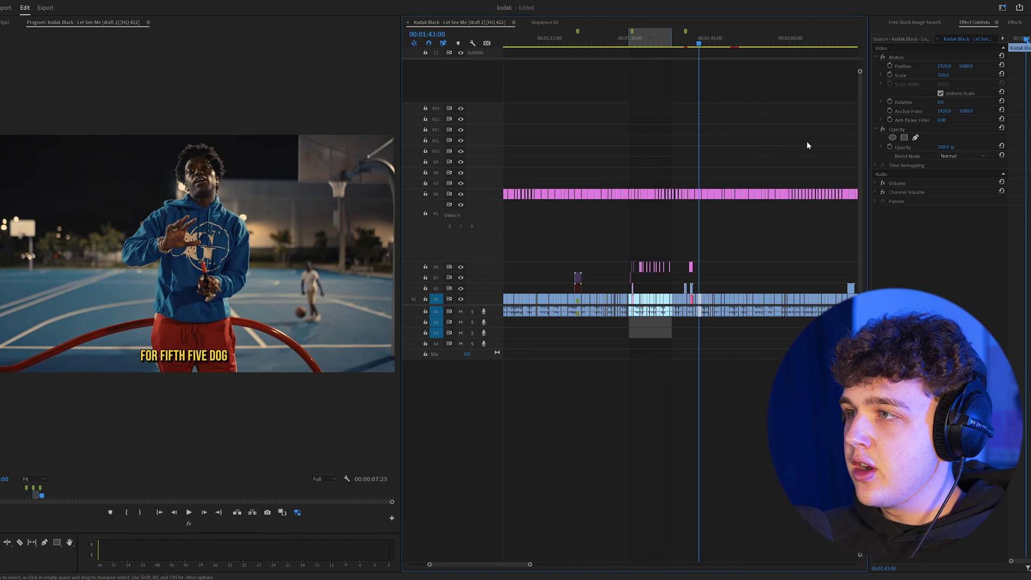
drag(705, 42, 712, 39)
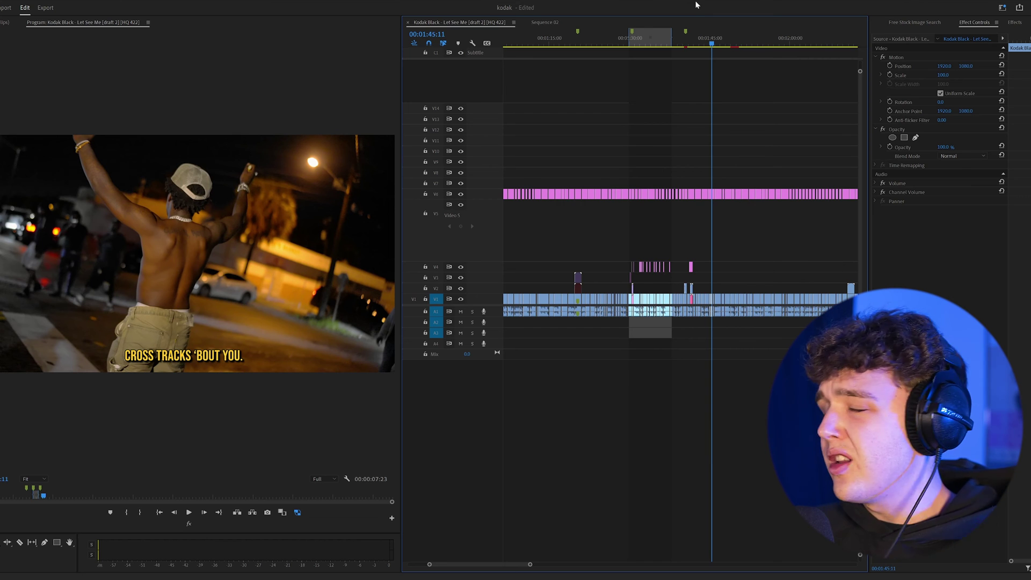
click(1001, 39)
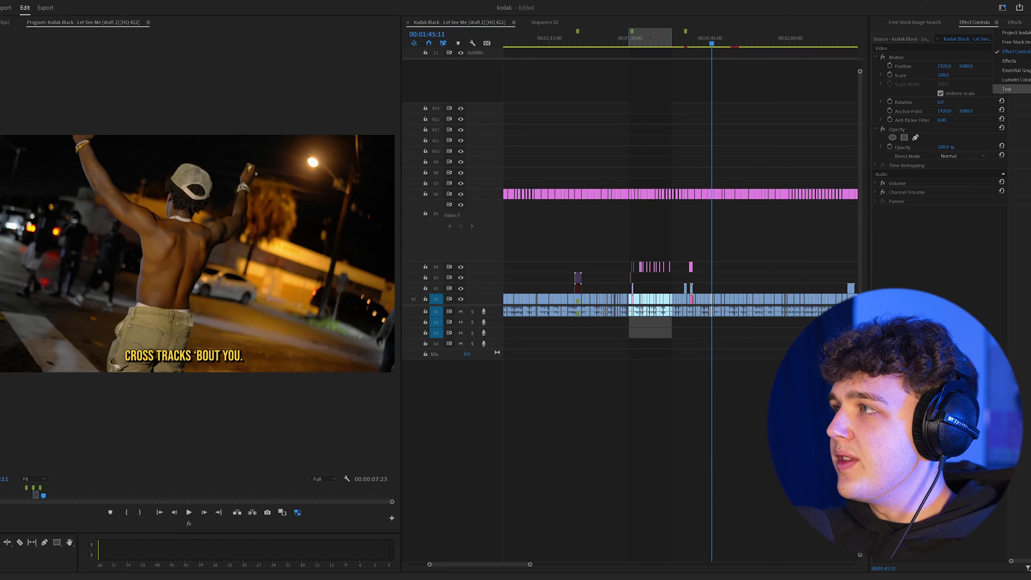
Step: Show the Text panel's Transcript tab and scroll through the timestamped transcript
click(1007, 89)
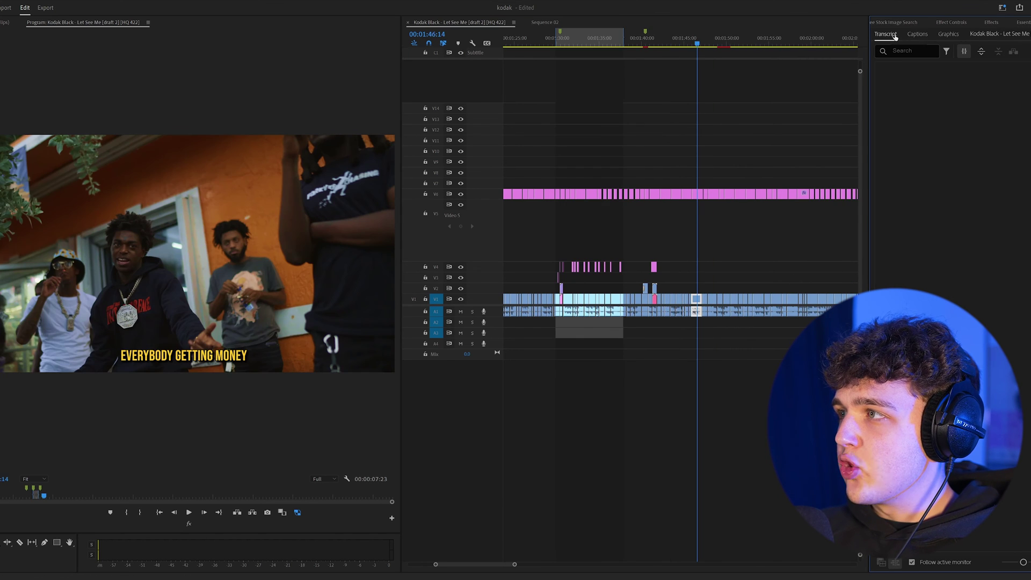
click(885, 33)
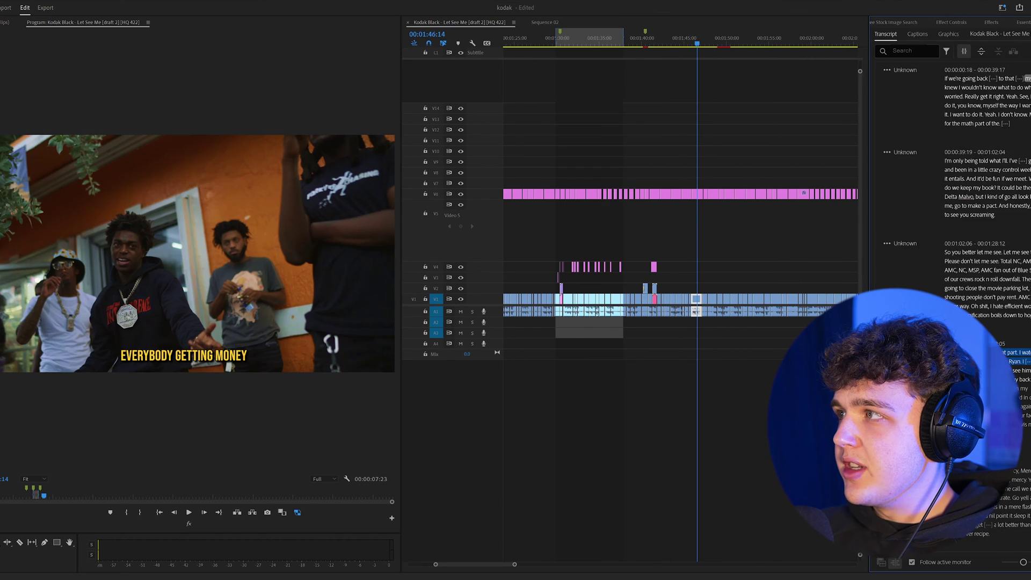
click(1013, 51)
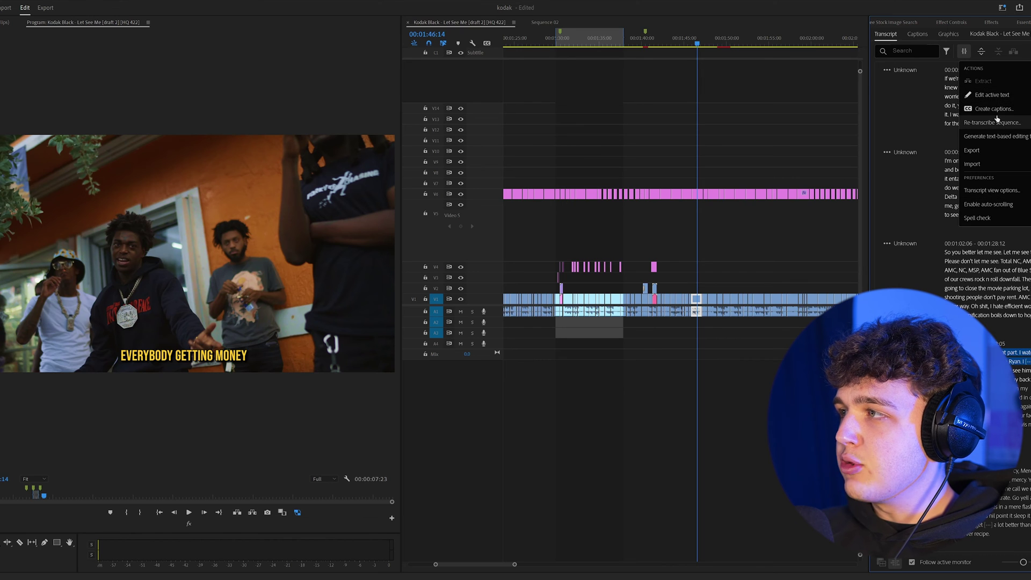
click(988, 223)
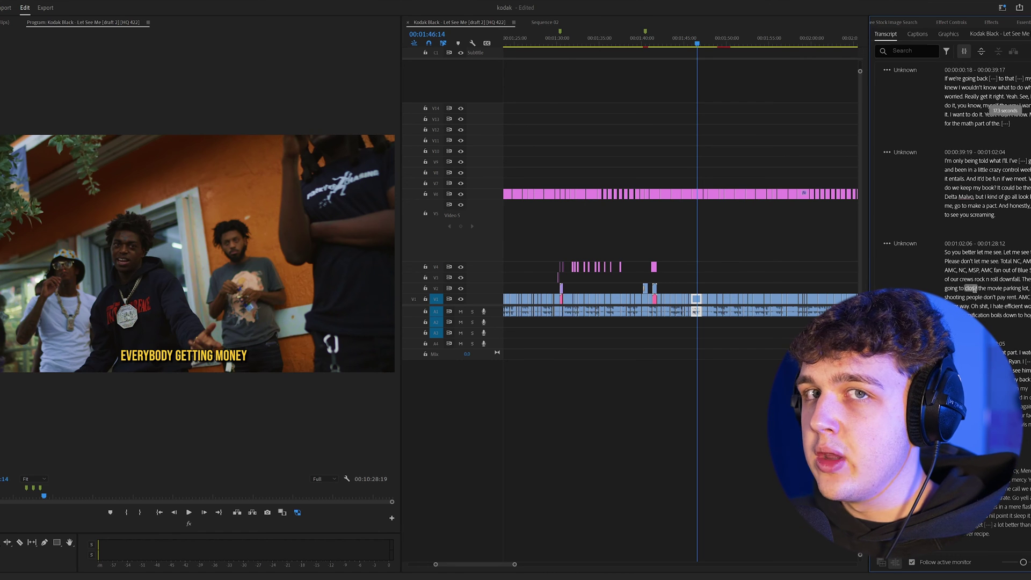
scroll(977, 281, down, 5)
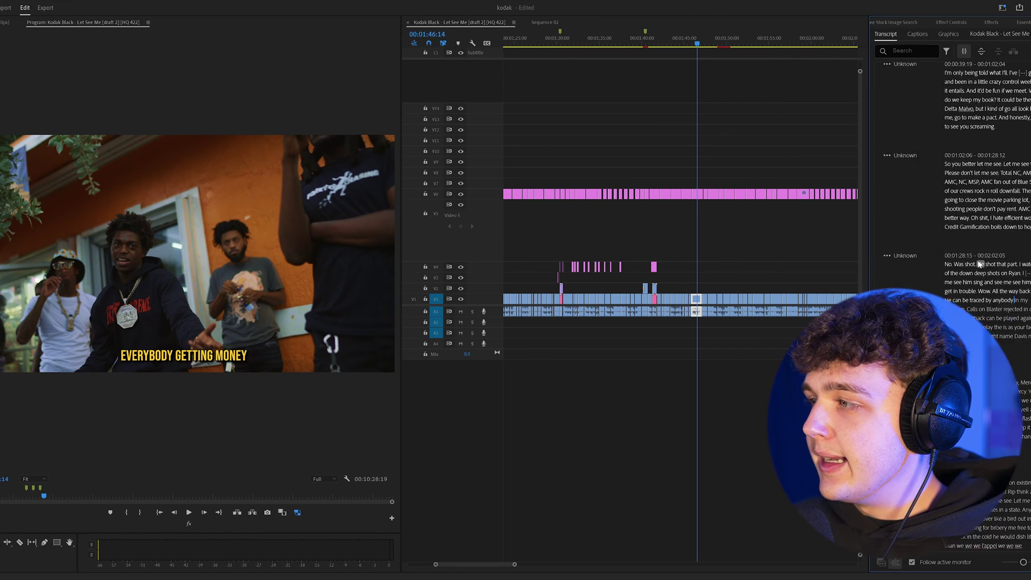
scroll(978, 280, down, 5)
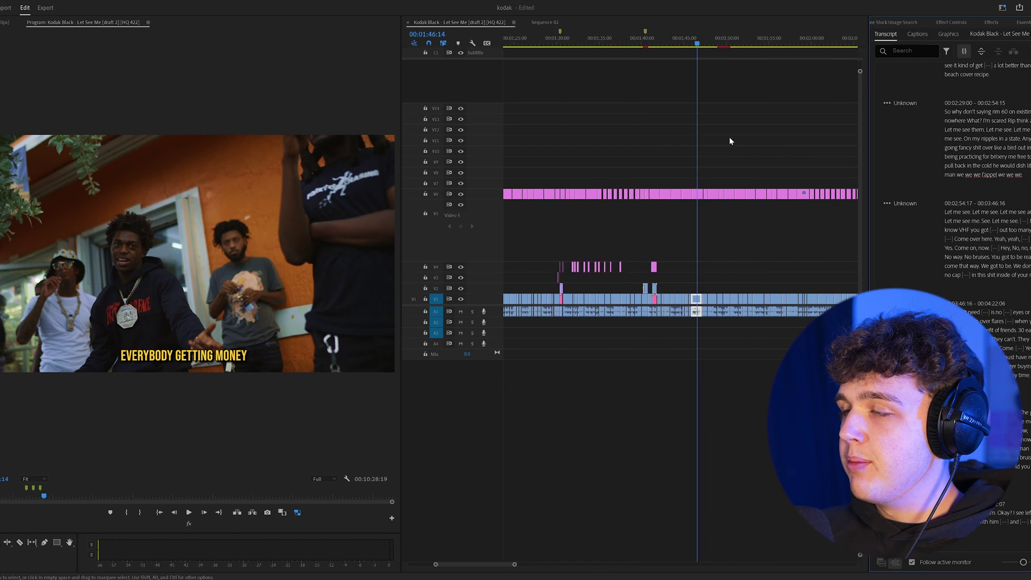
scroll(732, 143, down, 3)
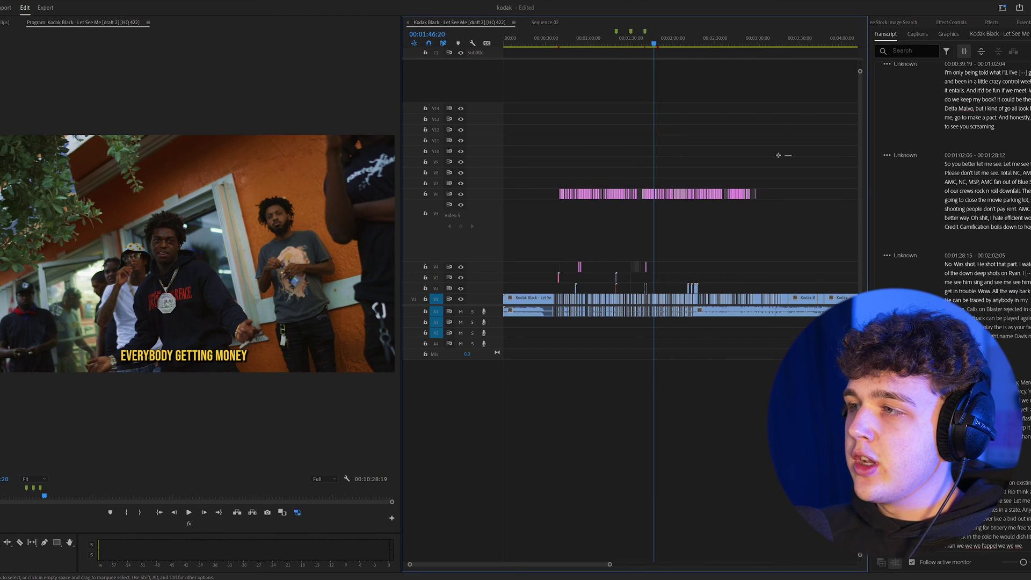
drag(778, 155, 549, 196)
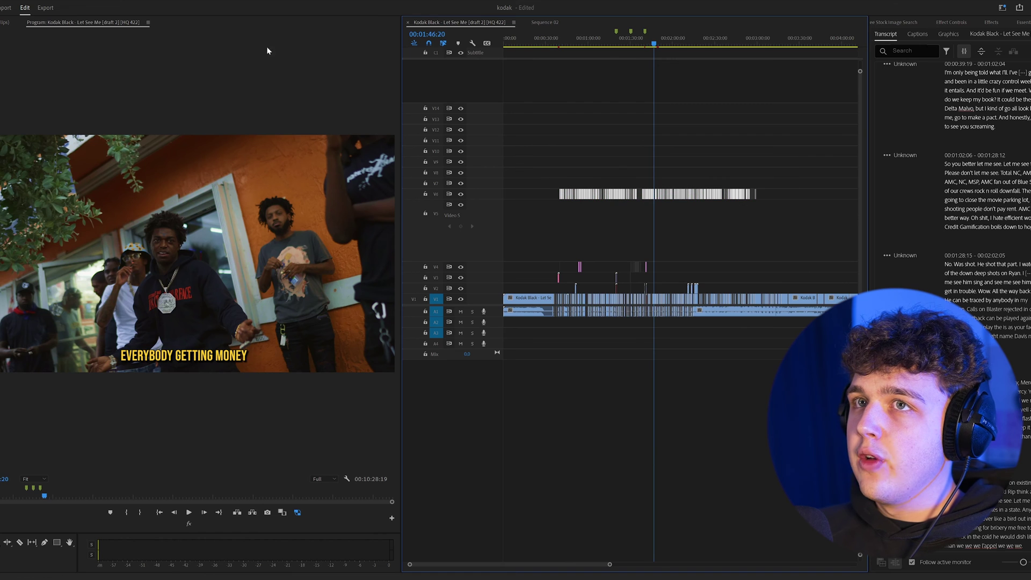
click(94, 1)
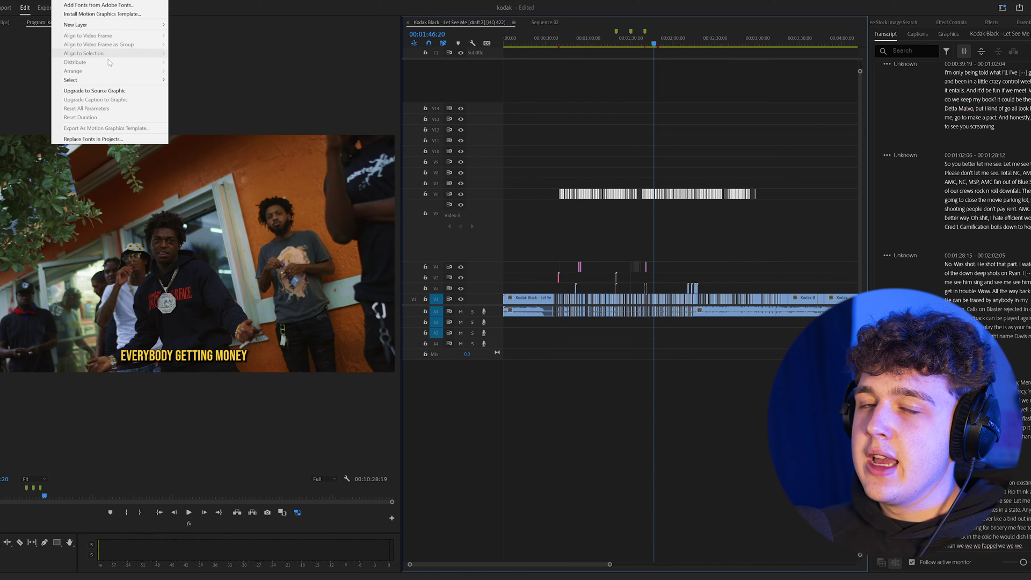
click(682, 134)
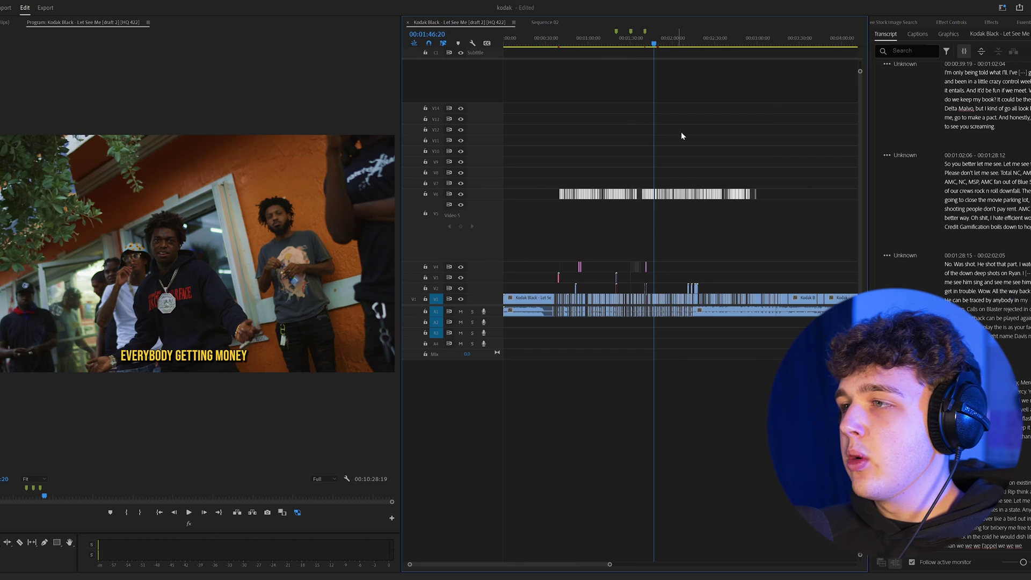
click(804, 192)
scroll(610, 195, up, 10)
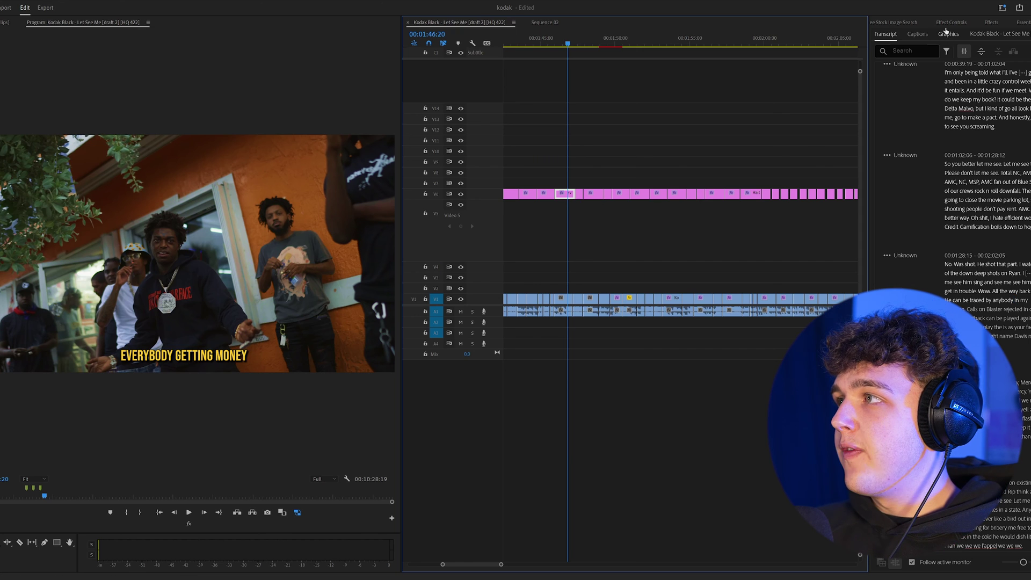
click(951, 22)
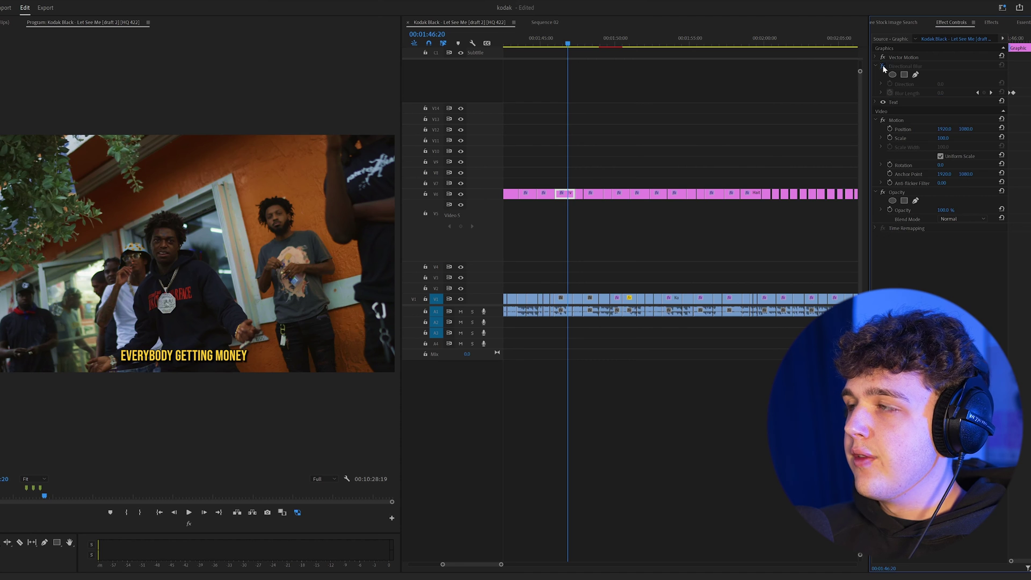
Step: Zoom in and move the playhead to 01:45:20 to preview the blurred caption
alt+scroll(571, 168, up, 3)
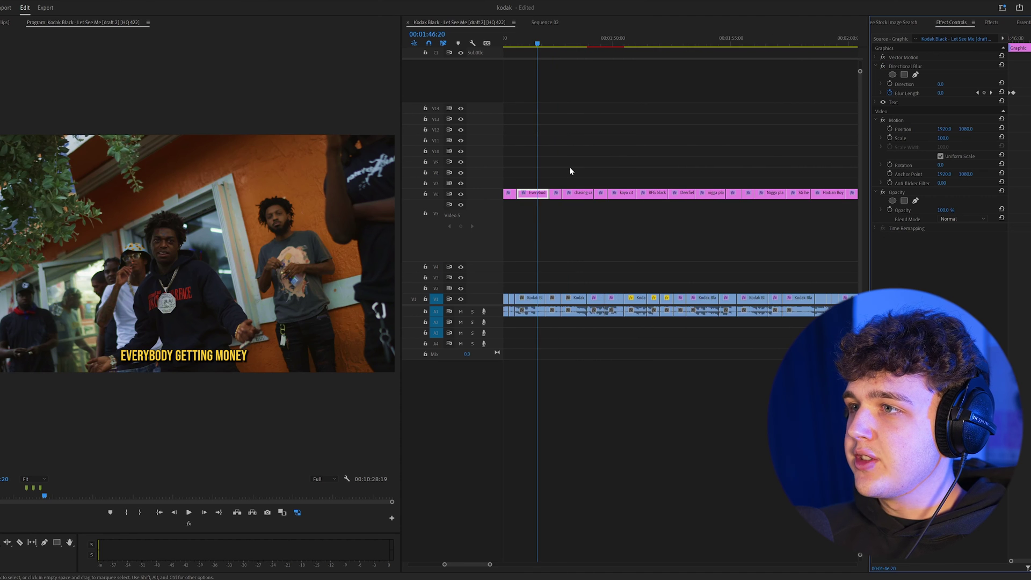
click(560, 48)
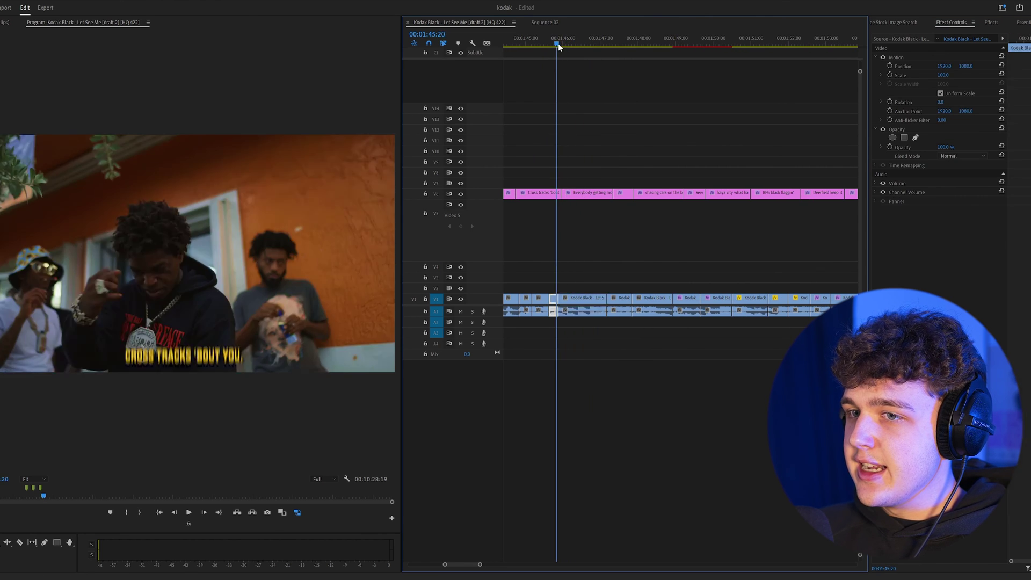